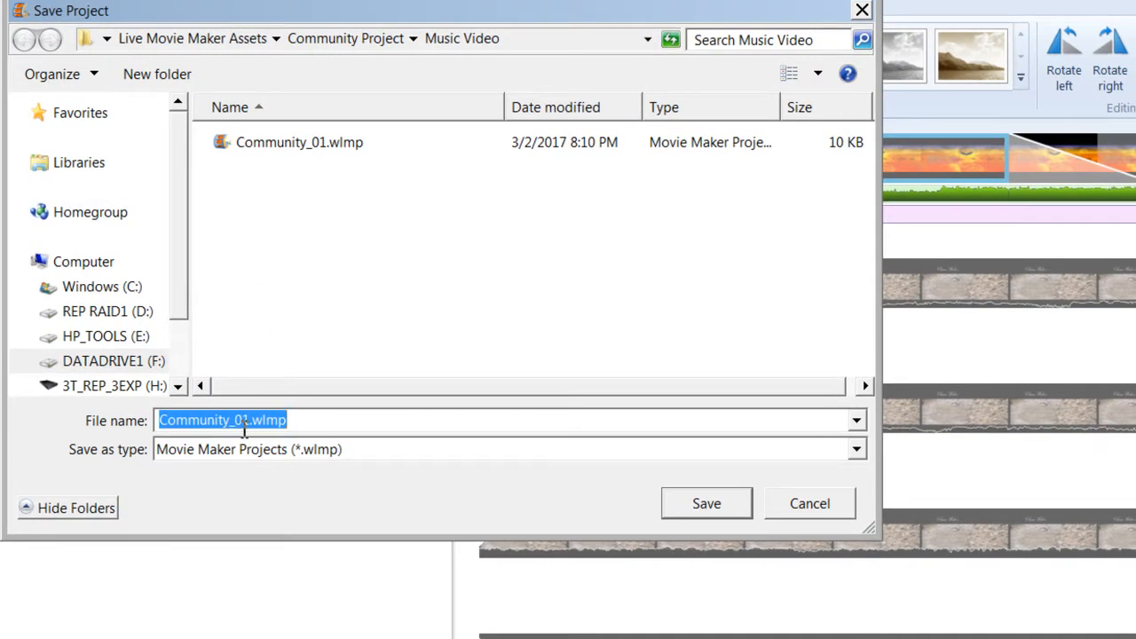
- Save the project as Music_Video.wlmp in the Music Video folder
{"action": "left_click", "coordinate": [249, 421]}
{"action": "left_click_drag", "start_coordinate": [244, 421], "coordinate": [160, 414]}
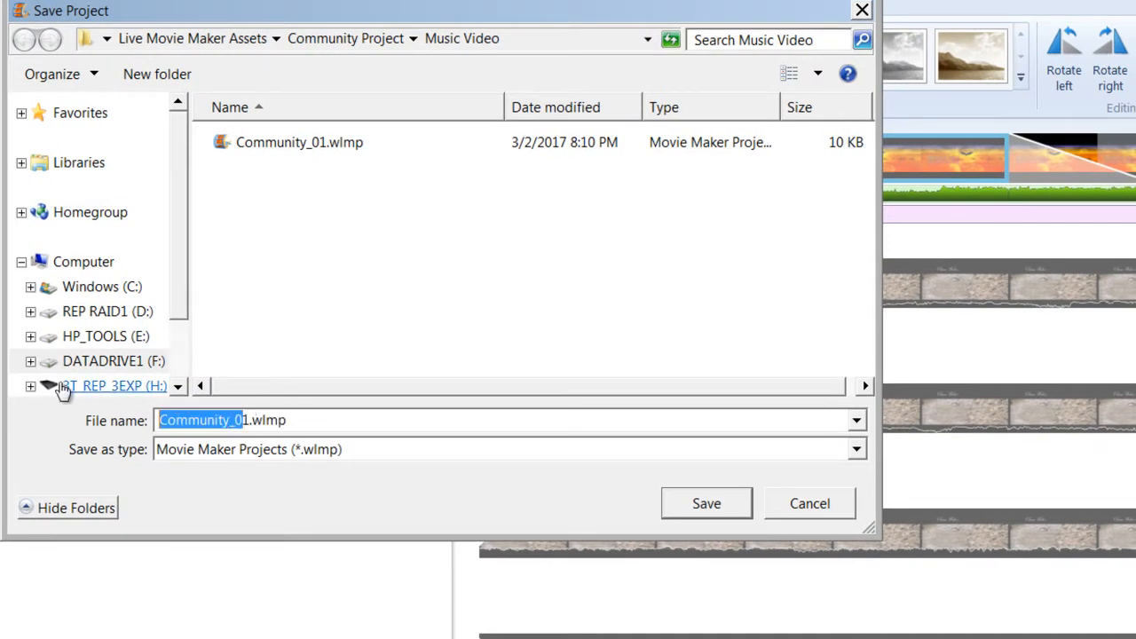
{"action": "key", "text": "Delete"}
{"action": "key", "text": "Delete"}
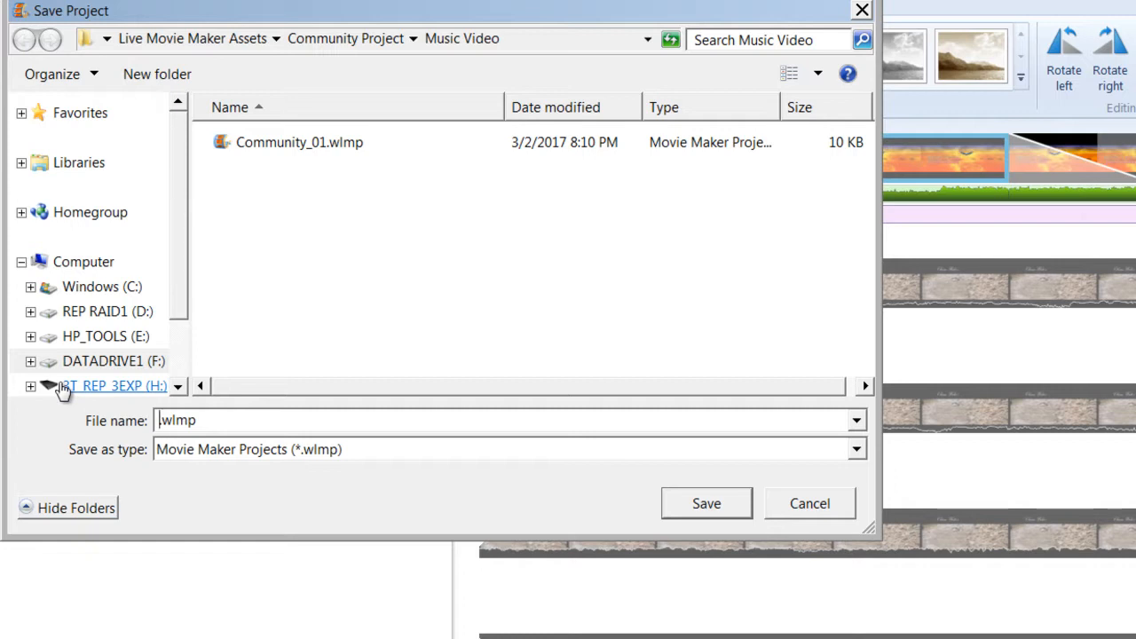
{"action": "type", "text": "Music"}
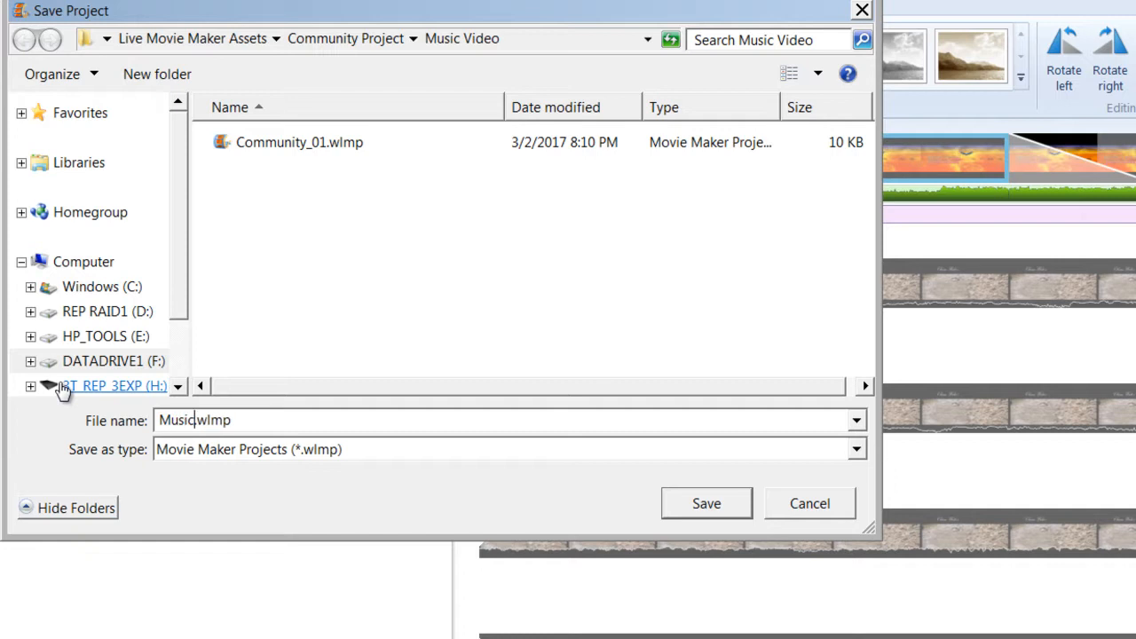
{"action": "type", "text": "_Video"}
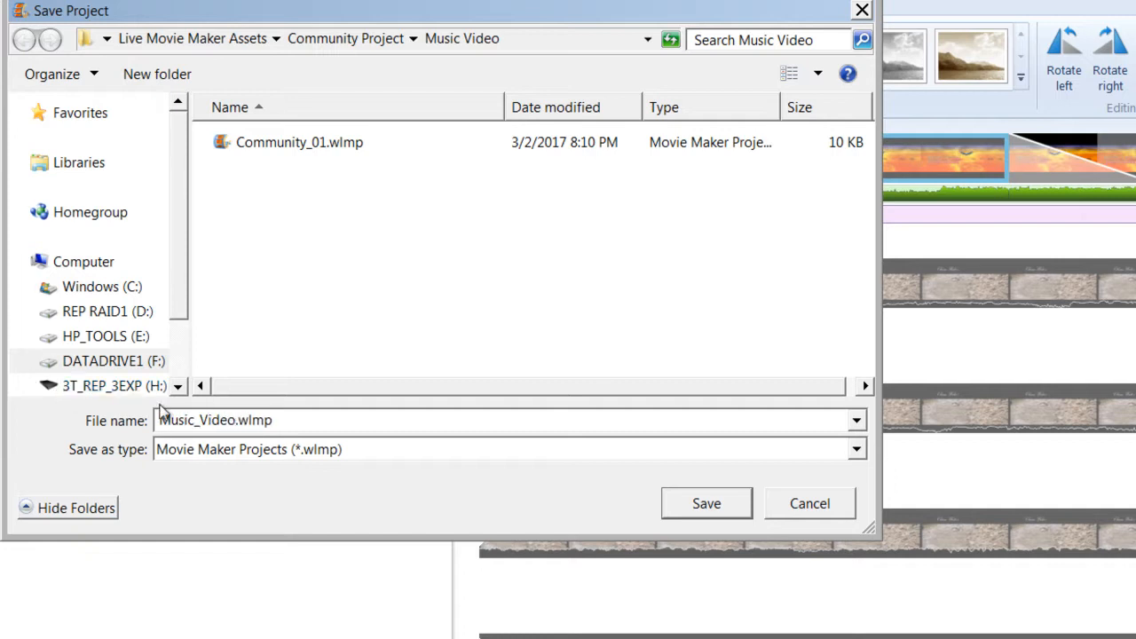
{"action": "left_click", "coordinate": [707, 503]}
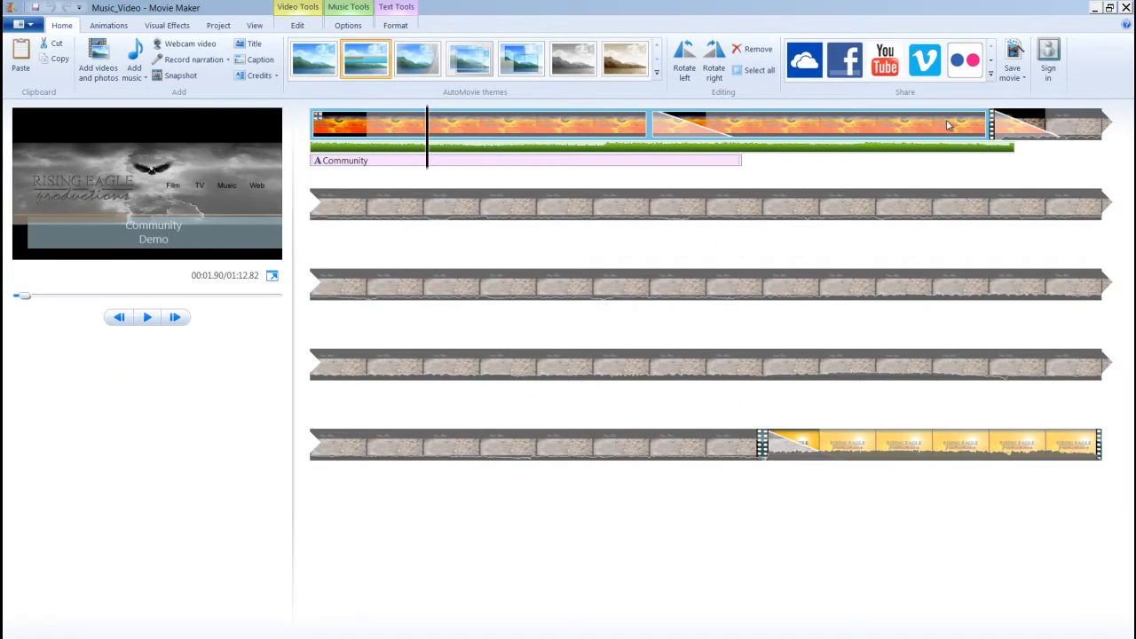
- Preview the transitions from the second banner clip into the stream footage and from there into the closing logo
{"action": "left_click", "coordinate": [935, 126]}
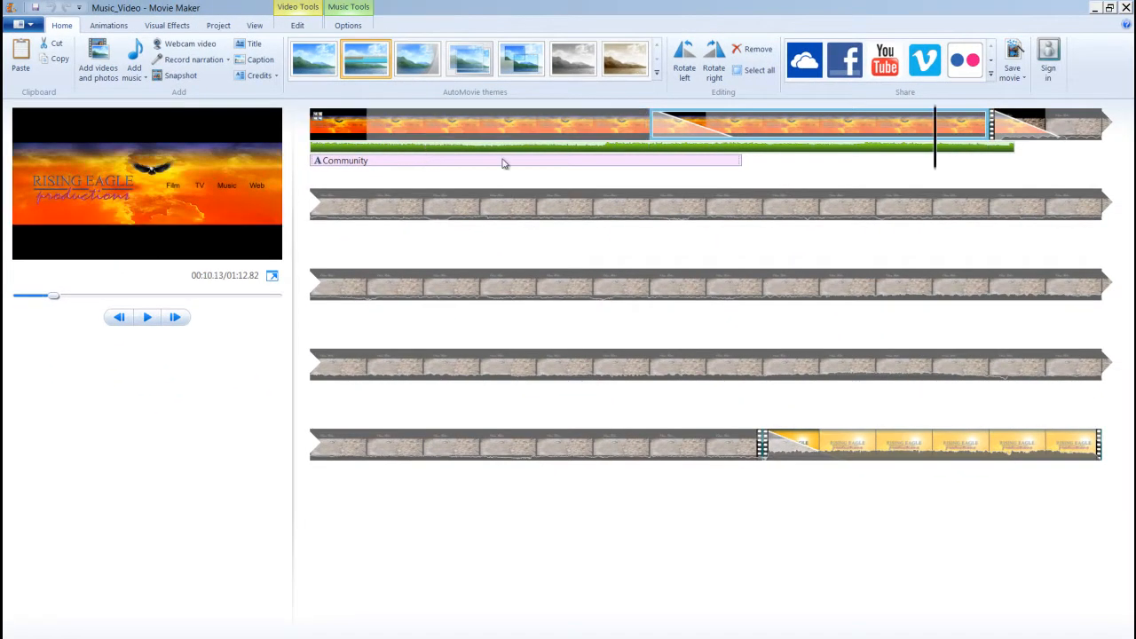
{"action": "key", "text": "space"}
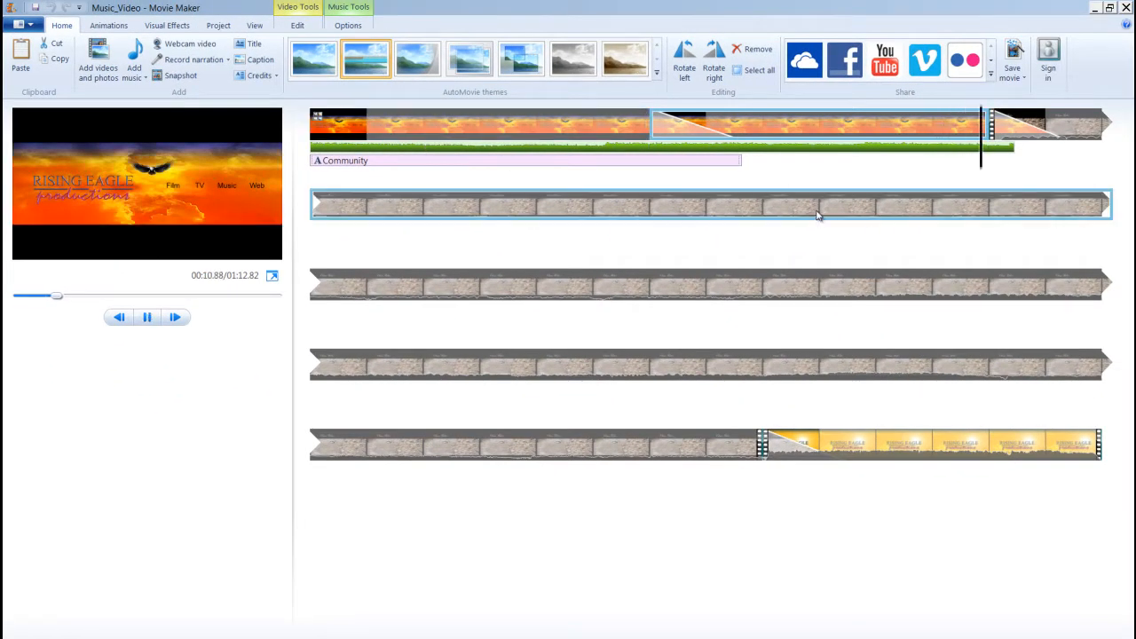
{"action": "key", "text": "ctrl+a"}
{"action": "key", "text": "space"}
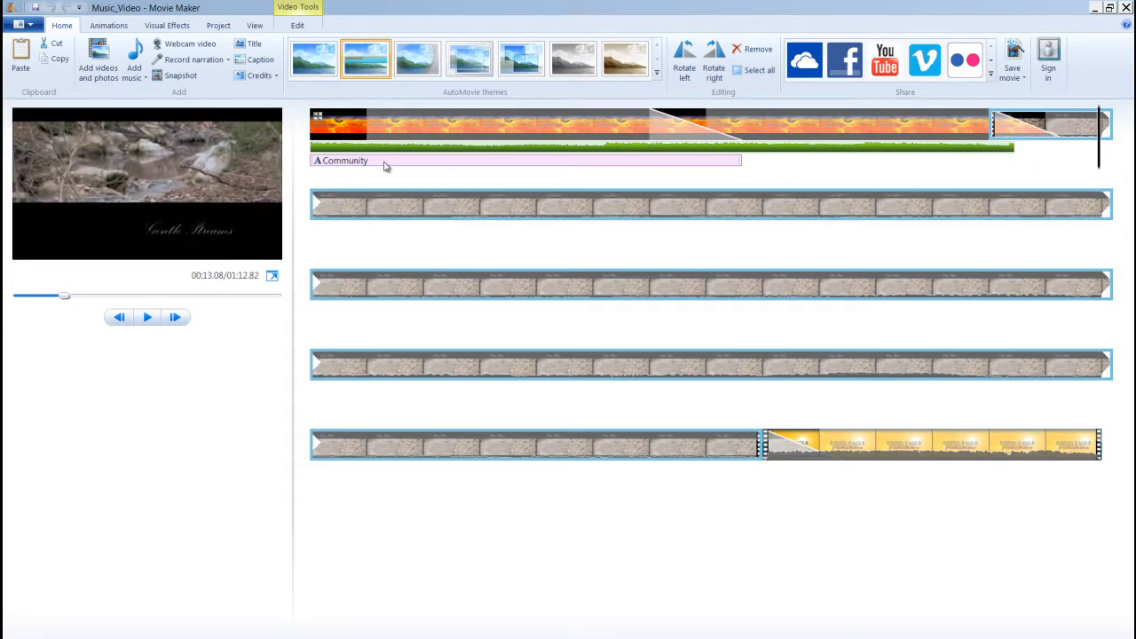
{"action": "left_click", "coordinate": [704, 449]}
{"action": "key", "text": "space"}
{"action": "key", "text": "space"}
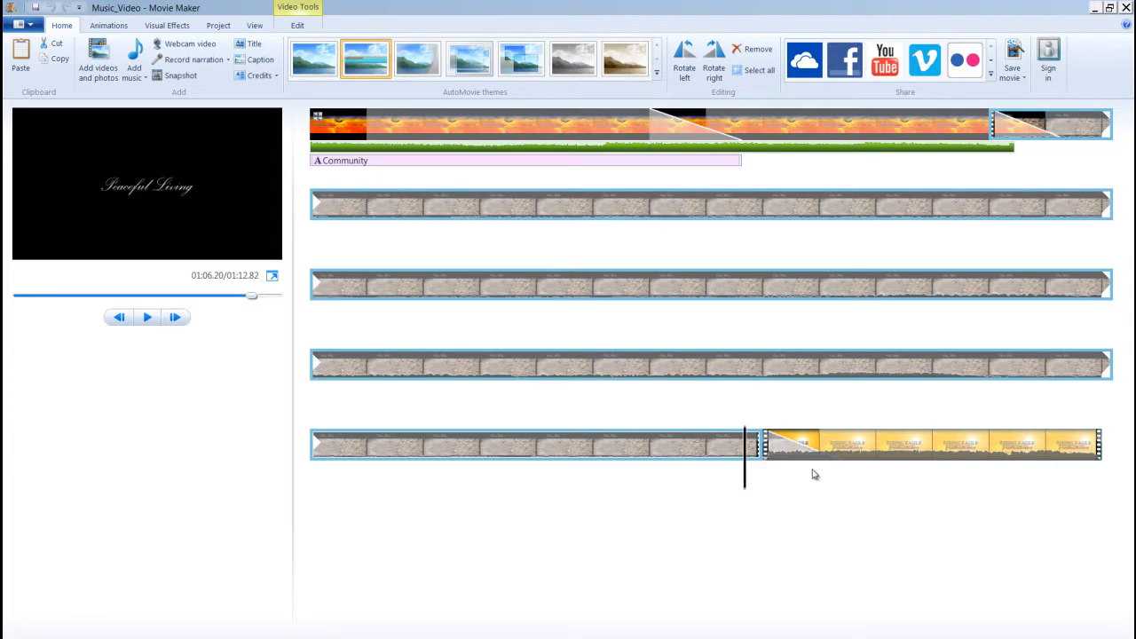
{"action": "key", "text": "space"}
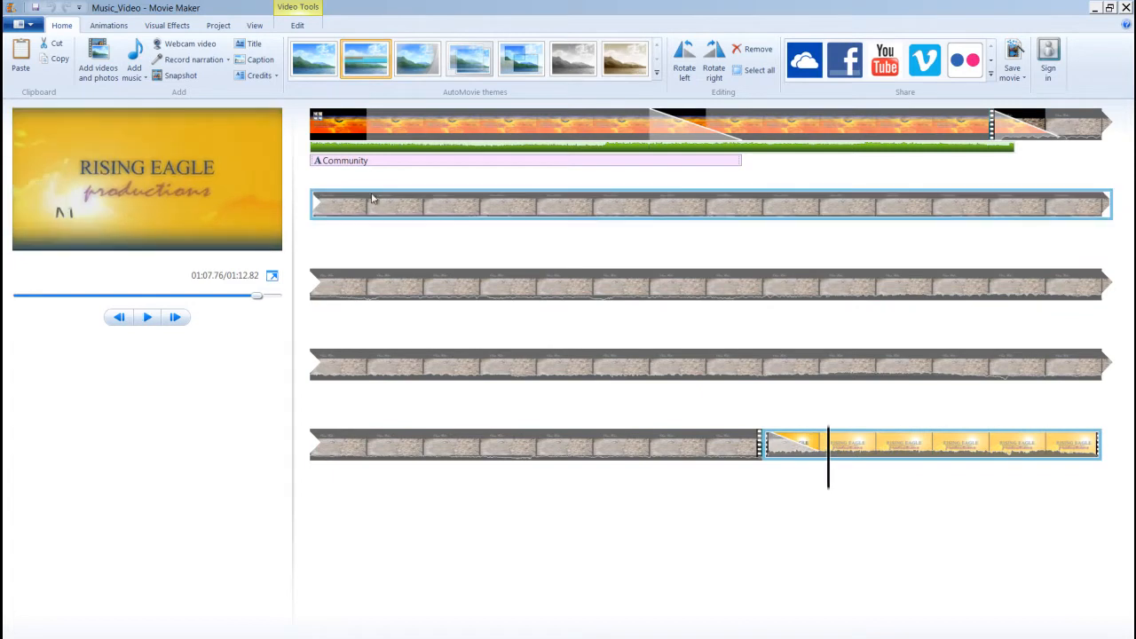
- Replace "Community" with "Music Video" in the opening caption, keeping "Demo" on its second line
{"action": "left_click", "coordinate": [364, 161]}
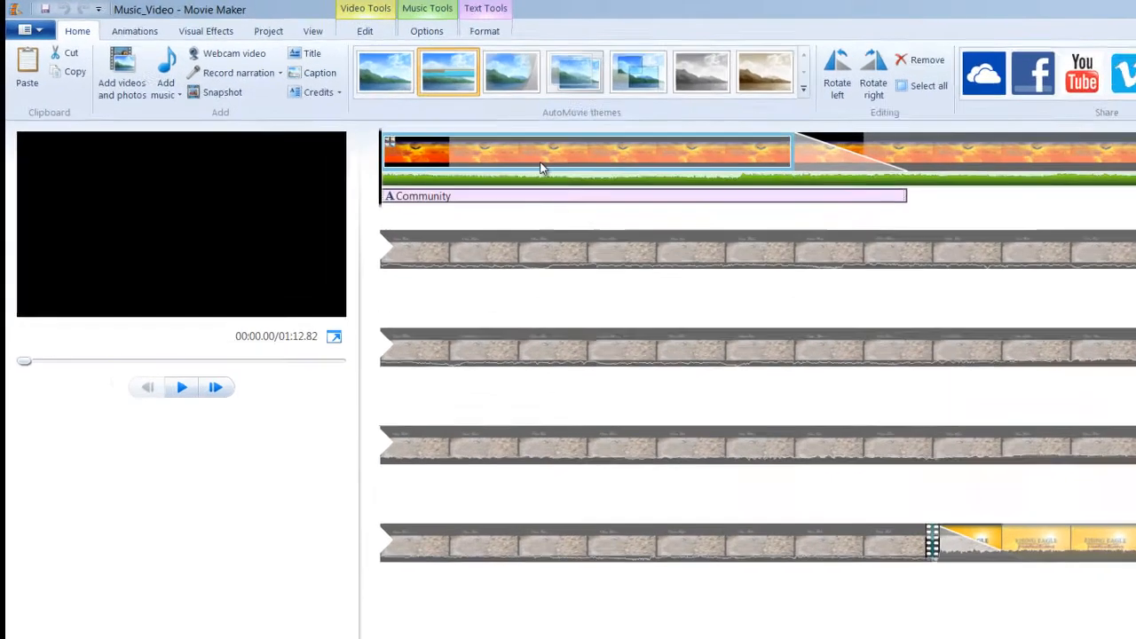
{"action": "left_click", "coordinate": [428, 129]}
{"action": "left_click", "coordinate": [147, 230]}
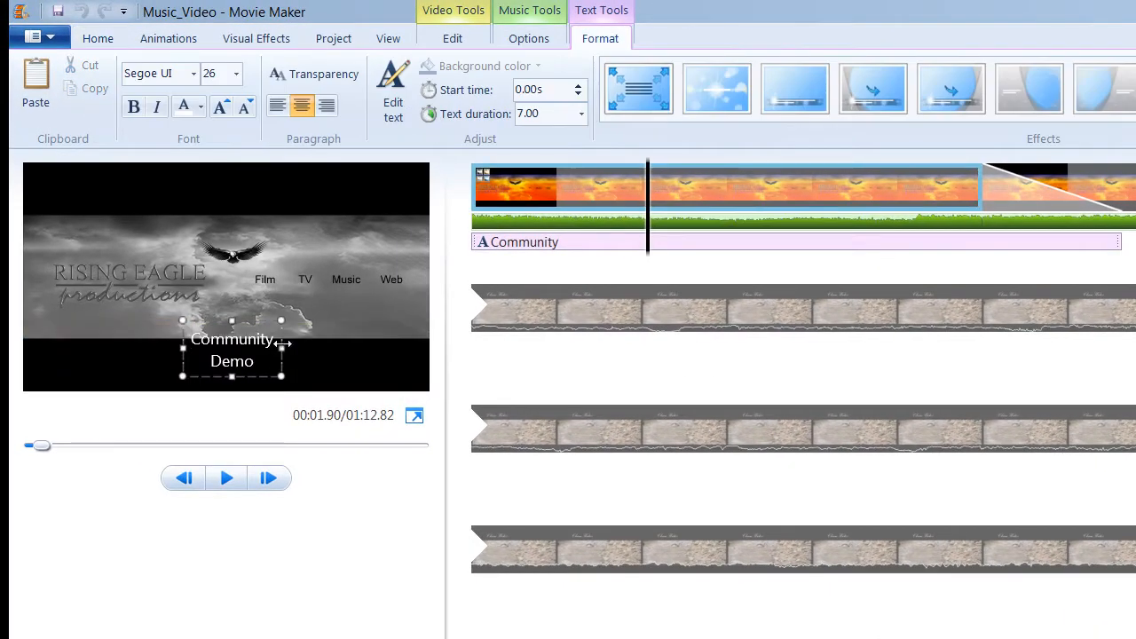
{"action": "left_click_drag", "start_coordinate": [274, 344], "coordinate": [103, 322]}
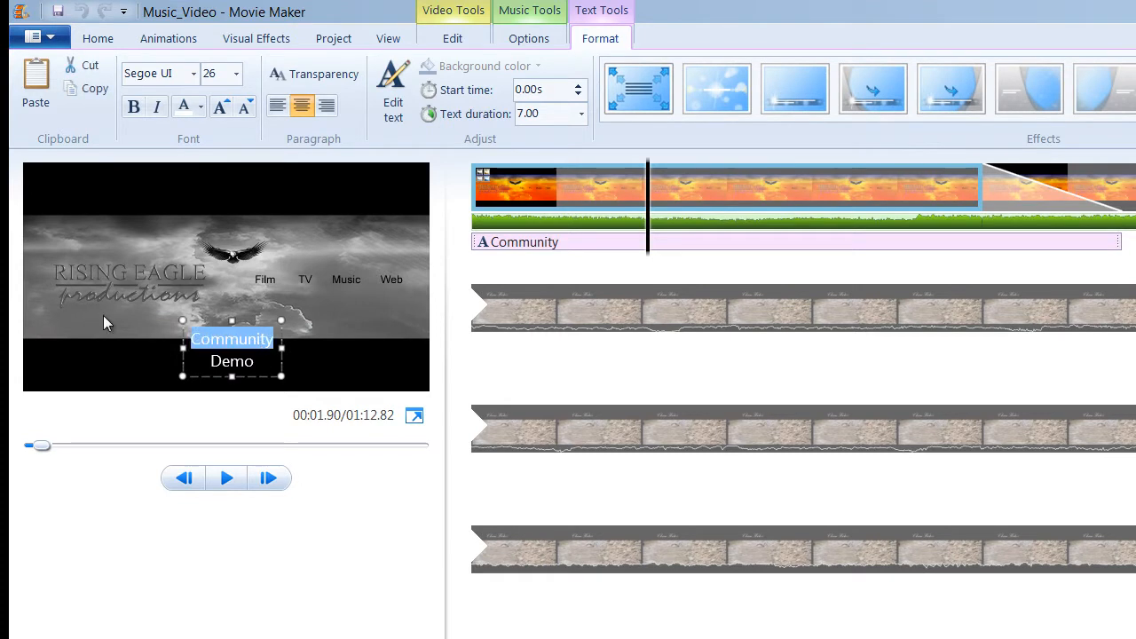
{"action": "type", "text": "Mus"}
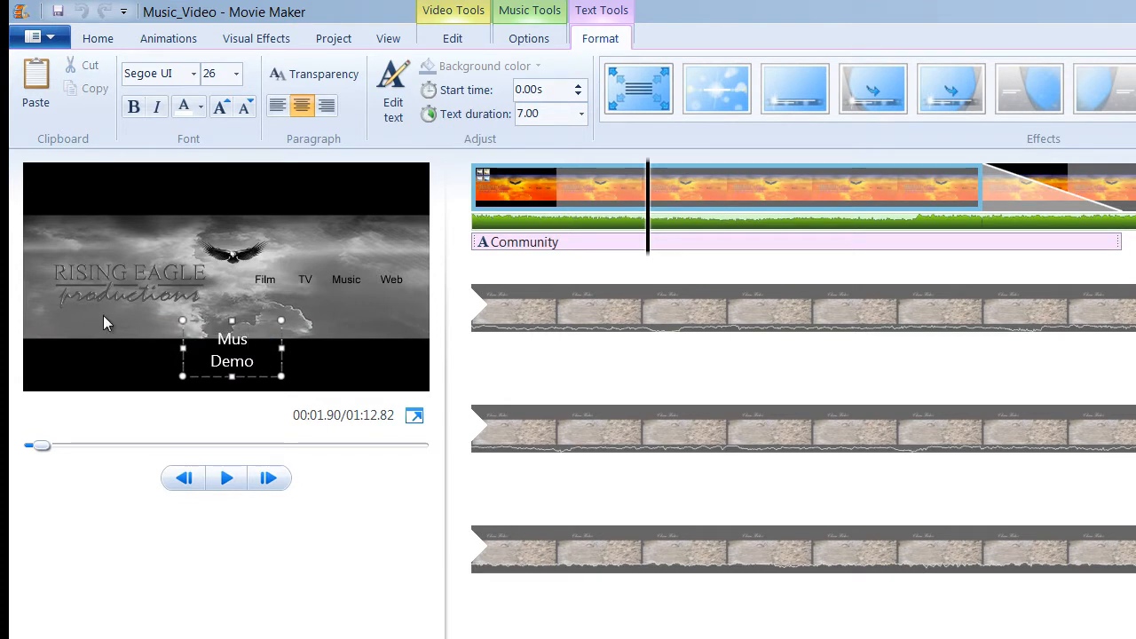
{"action": "type", "text": "ic Video"}
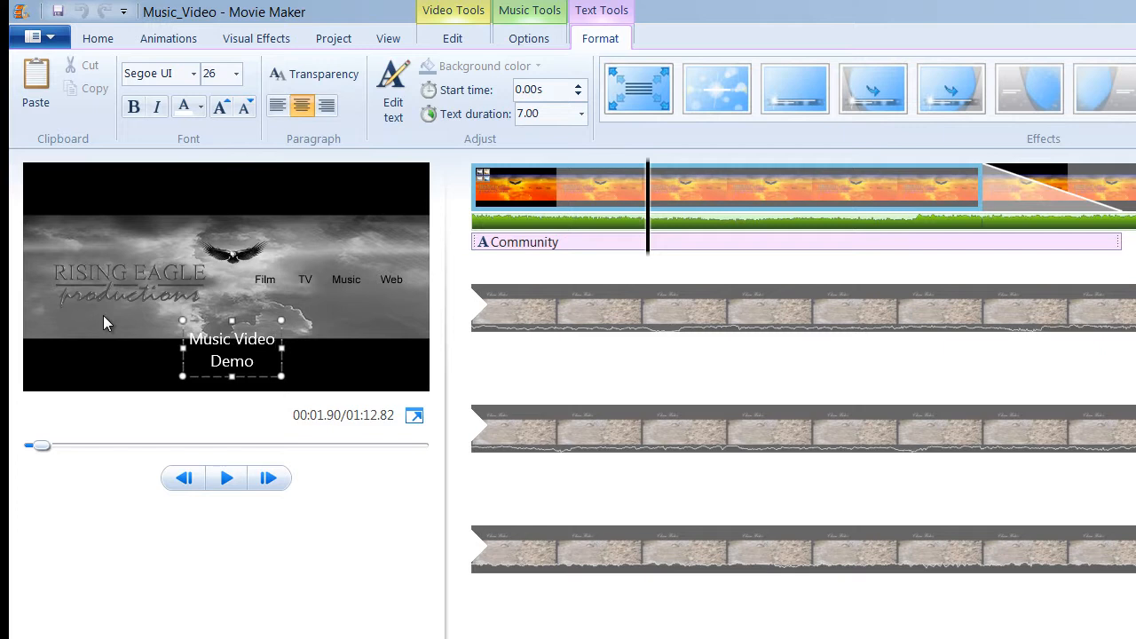
{"action": "left_click", "coordinate": [792, 260]}
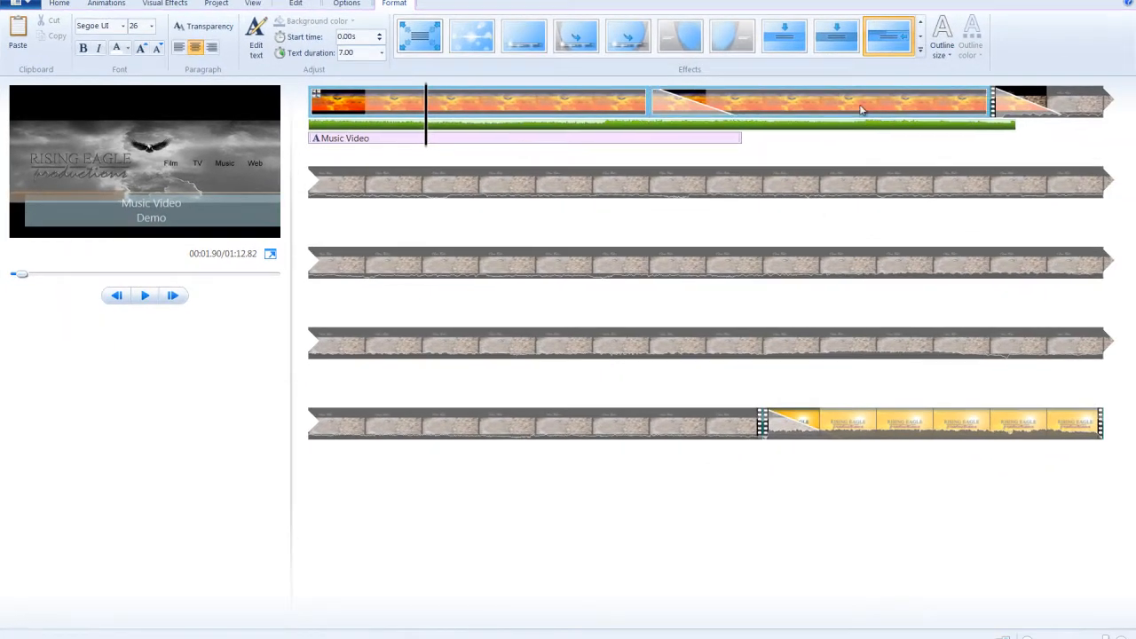
- Add the video "Waffle House Video FINAL_YouTube HD 1080p import.mp4" directly after the second banner clip
{"action": "left_click", "coordinate": [823, 107]}
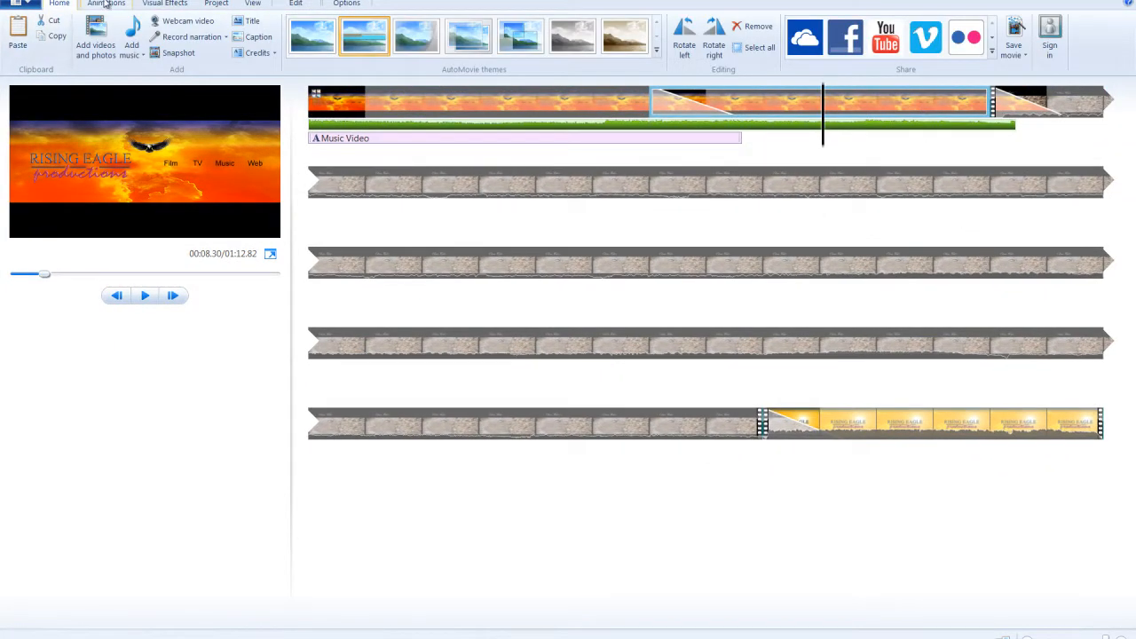
{"action": "left_click", "coordinate": [96, 38]}
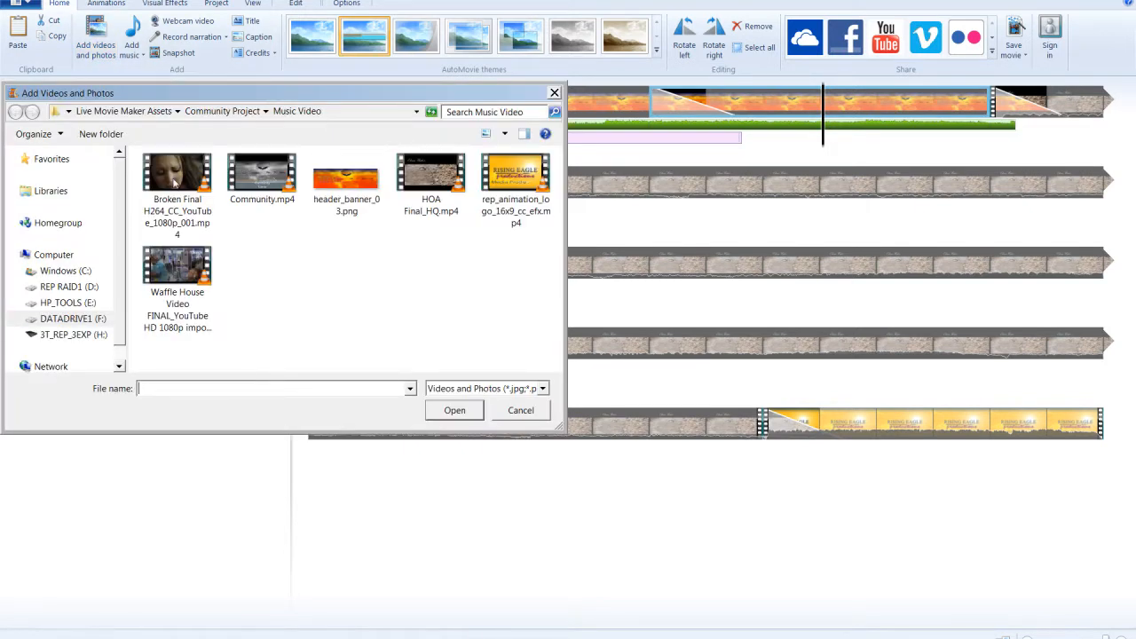
{"action": "left_click", "coordinate": [186, 273]}
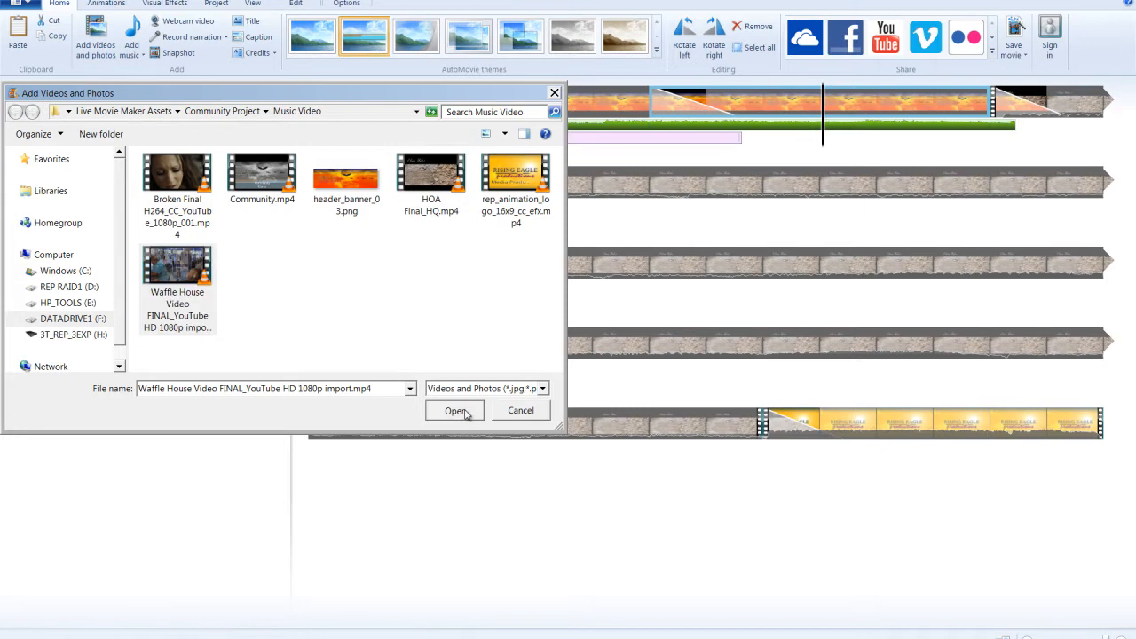
{"action": "left_click", "coordinate": [455, 410]}
- Add the video "Broken Final H264_CC_YouTube_1080p_001.mp4" after the Waffle House clip
{"action": "left_click", "coordinate": [94, 40]}
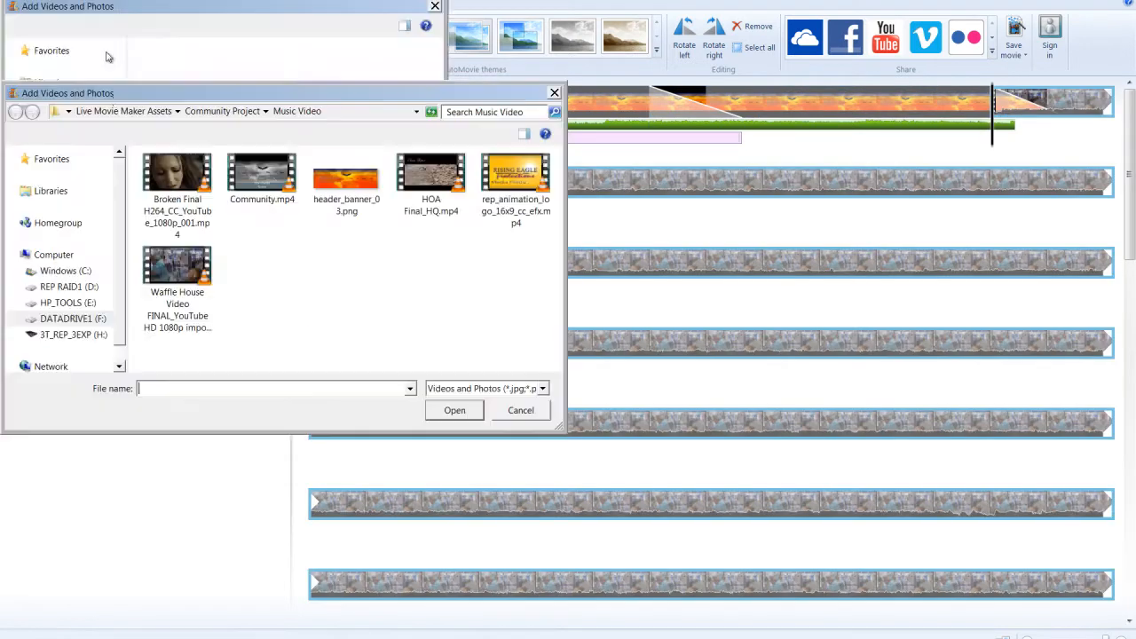
{"action": "left_click", "coordinate": [165, 188]}
{"action": "left_click", "coordinate": [454, 410]}
{"action": "scroll", "coordinate": [822, 416], "scroll_direction": "up", "scroll_amount": 2}
{"action": "scroll", "coordinate": [822, 416], "scroll_direction": "up", "scroll_amount": 3}
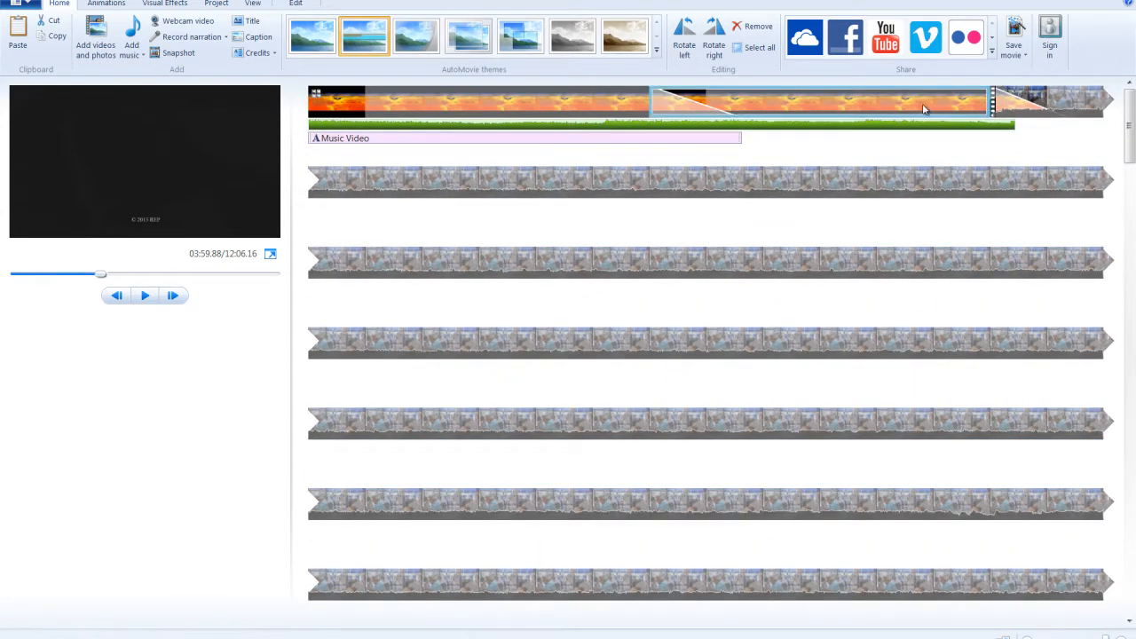
- Delete the stream footage clip between the Broken Final video and the closing logo animation
{"action": "left_click", "coordinate": [923, 109]}
{"action": "scroll", "coordinate": [843, 263], "scroll_direction": "down", "scroll_amount": 1}
{"action": "scroll", "coordinate": [843, 263], "scroll_direction": "down", "scroll_amount": 4}
{"action": "scroll", "coordinate": [844, 263], "scroll_direction": "down", "scroll_amount": 6}
{"action": "scroll", "coordinate": [839, 298], "scroll_direction": "down", "scroll_amount": 6}
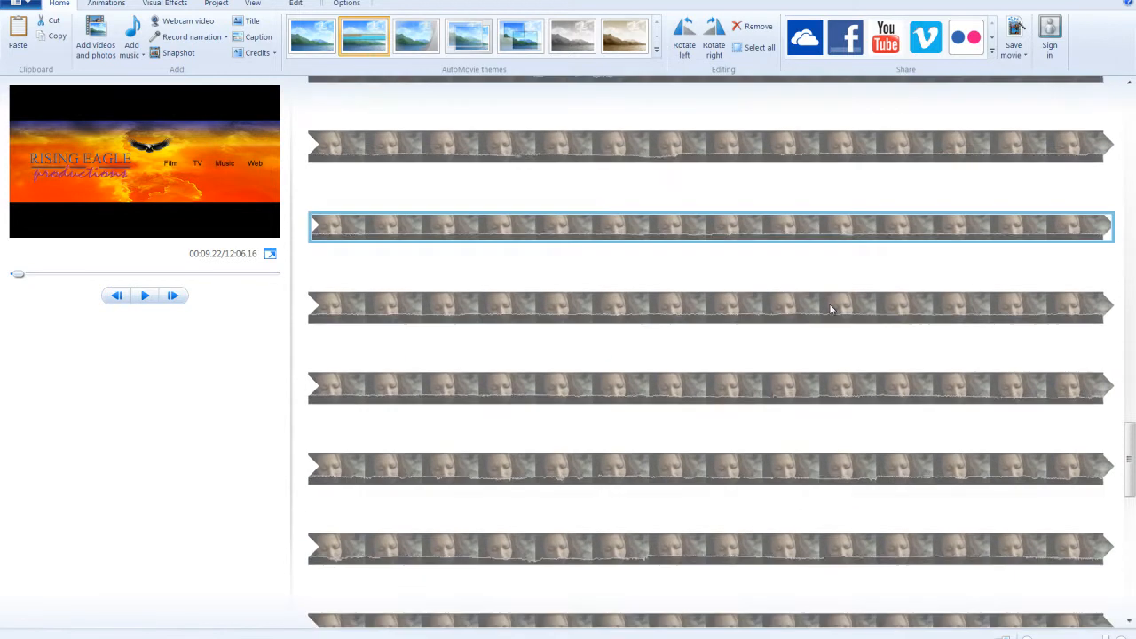
{"action": "scroll", "coordinate": [832, 309], "scroll_direction": "down", "scroll_amount": 7}
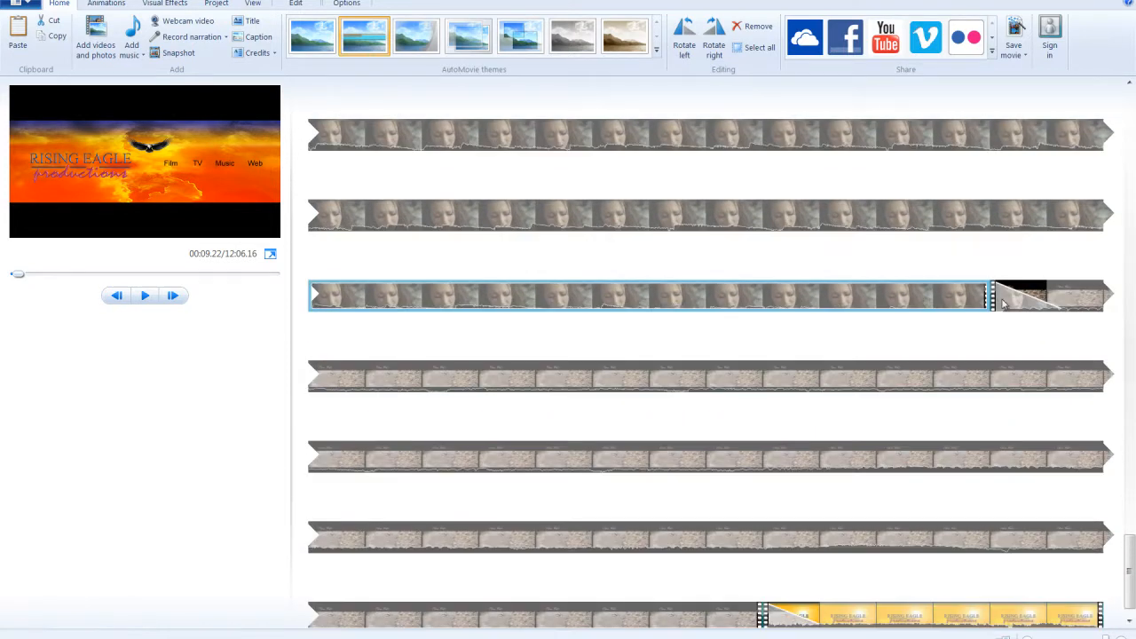
{"action": "left_click", "coordinate": [768, 386]}
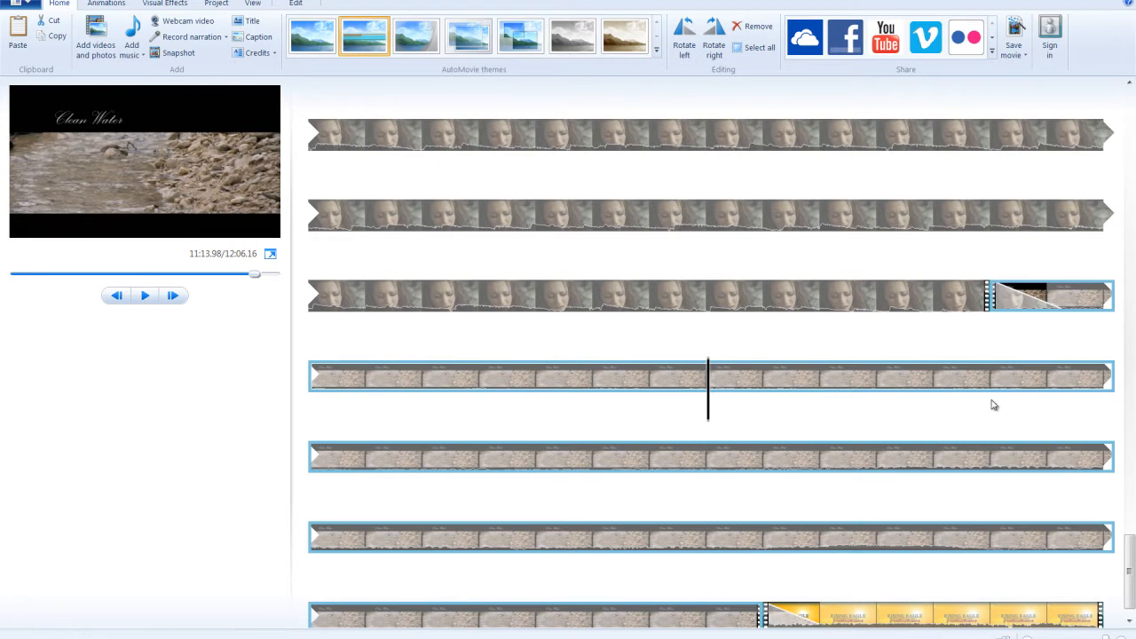
{"action": "scroll", "coordinate": [994, 385], "scroll_direction": "up", "scroll_amount": 1}
{"action": "scroll", "coordinate": [992, 387], "scroll_direction": "down", "scroll_amount": 1}
{"action": "left_click", "coordinate": [1049, 297]}
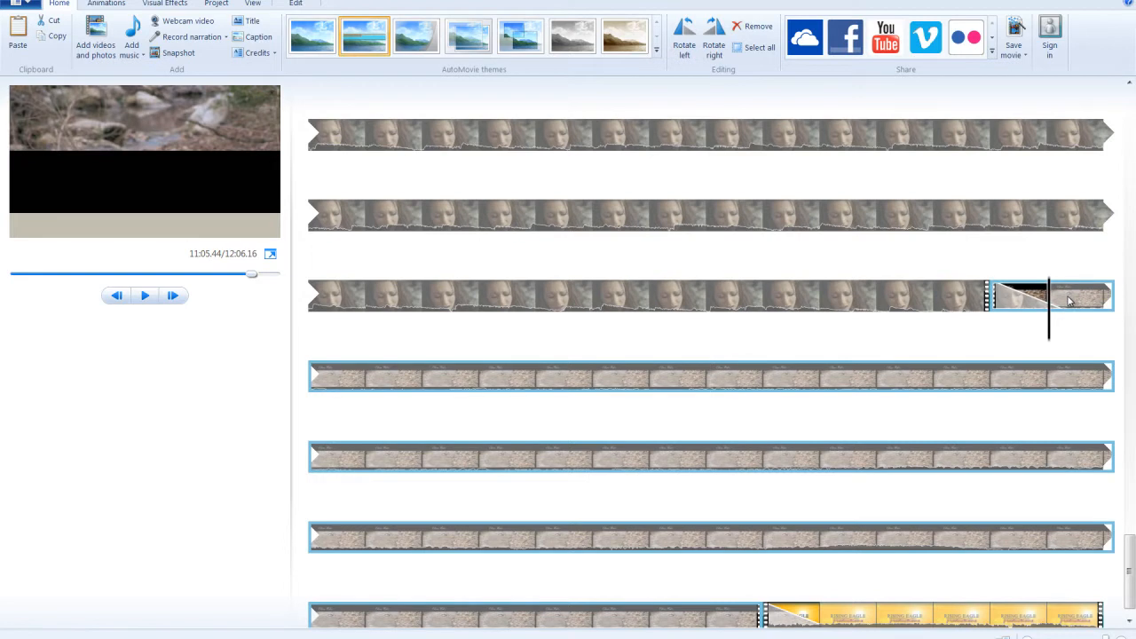
{"action": "key", "text": "Delete"}
- Move the Broken Final clip ahead of the Waffle House clip, directly after the second banner clip
{"action": "left_click", "coordinate": [571, 260]}
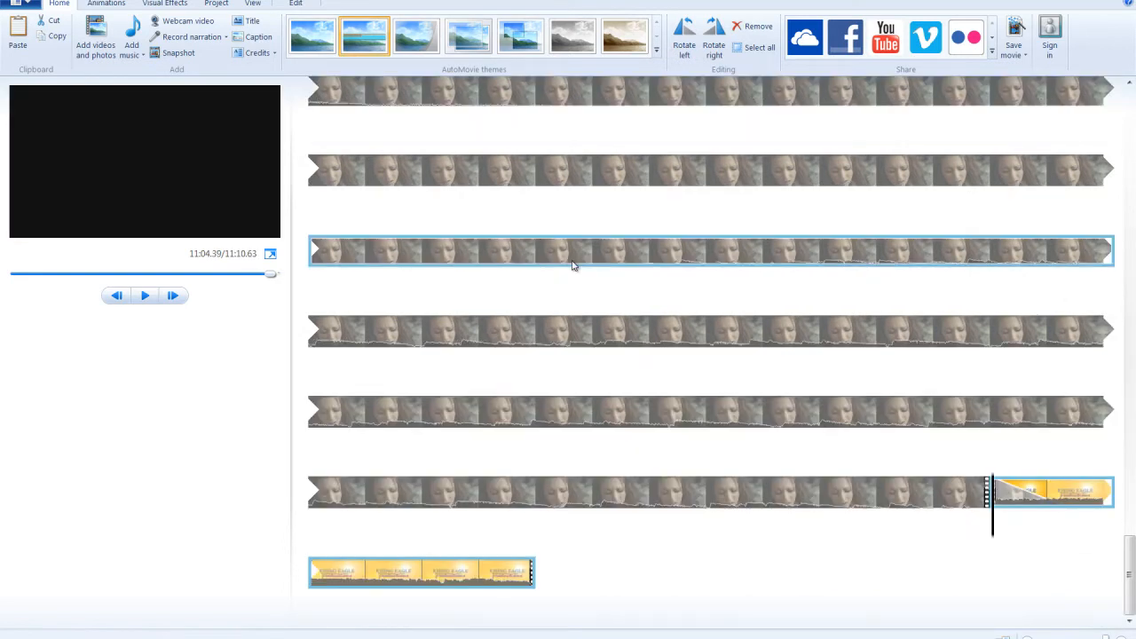
{"action": "scroll", "coordinate": [572, 260], "scroll_direction": "up", "scroll_amount": 3}
{"action": "scroll", "coordinate": [572, 265], "scroll_direction": "up", "scroll_amount": 5}
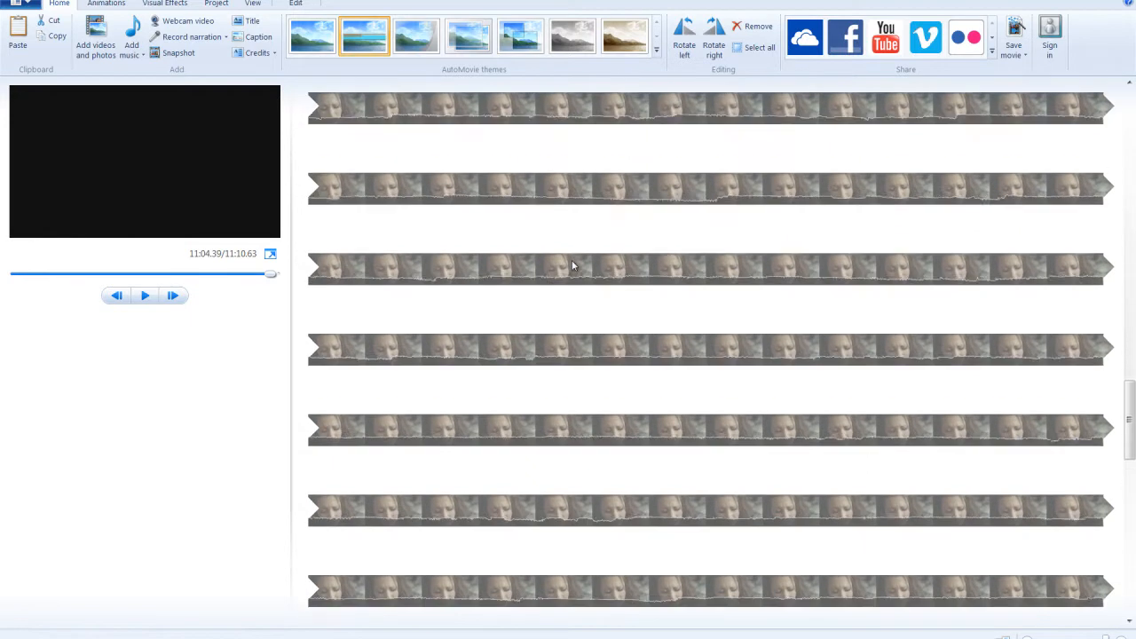
{"action": "scroll", "coordinate": [572, 263], "scroll_direction": "up", "scroll_amount": 5}
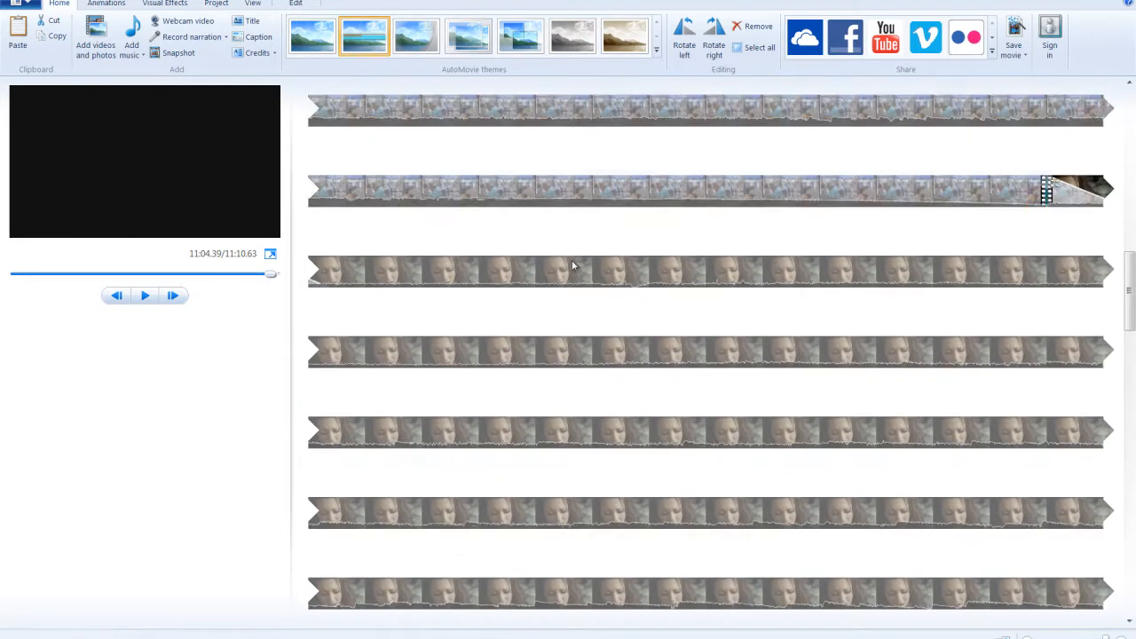
{"action": "left_click", "coordinate": [1086, 341], "text": "shift"}
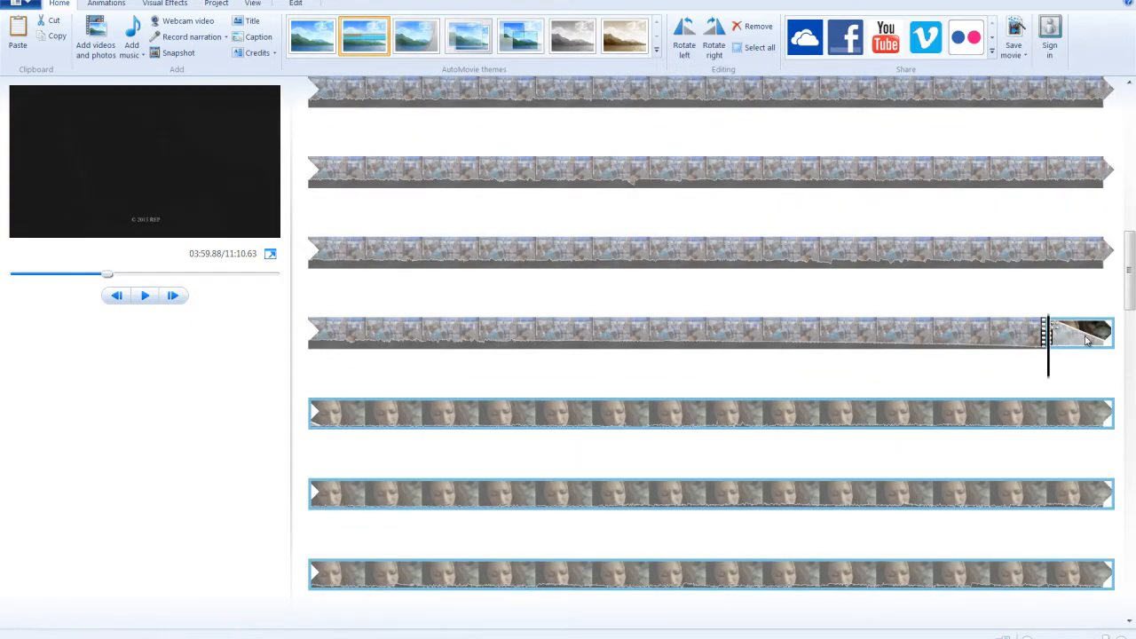
{"action": "scroll", "coordinate": [1043, 80], "scroll_direction": "up", "scroll_amount": 4}
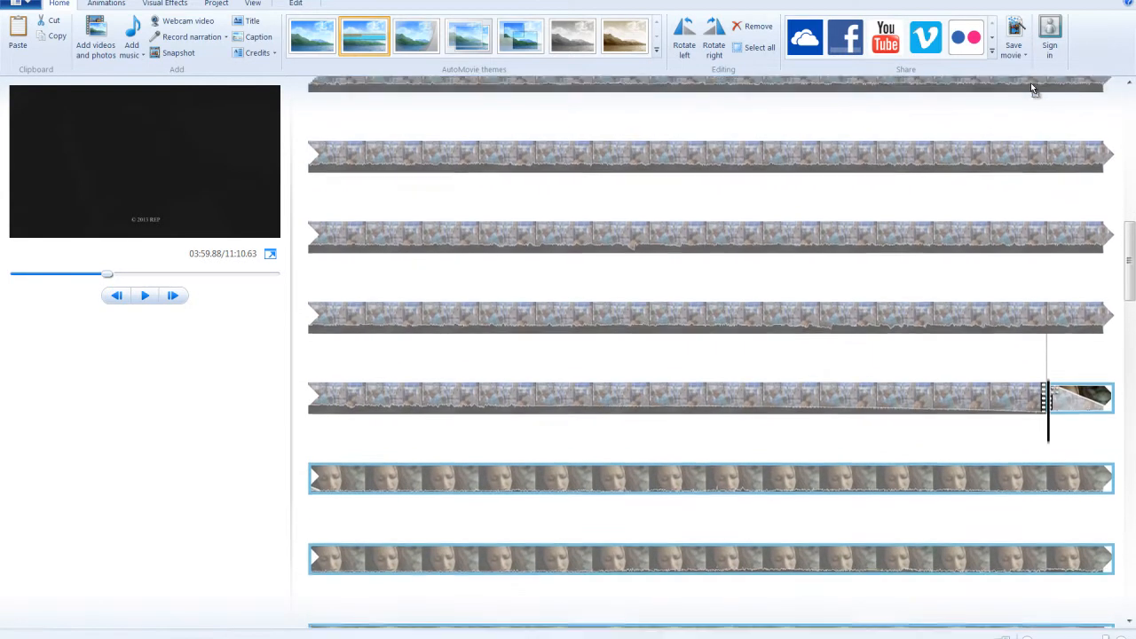
{"action": "scroll", "coordinate": [1032, 88], "scroll_direction": "up", "scroll_amount": 8}
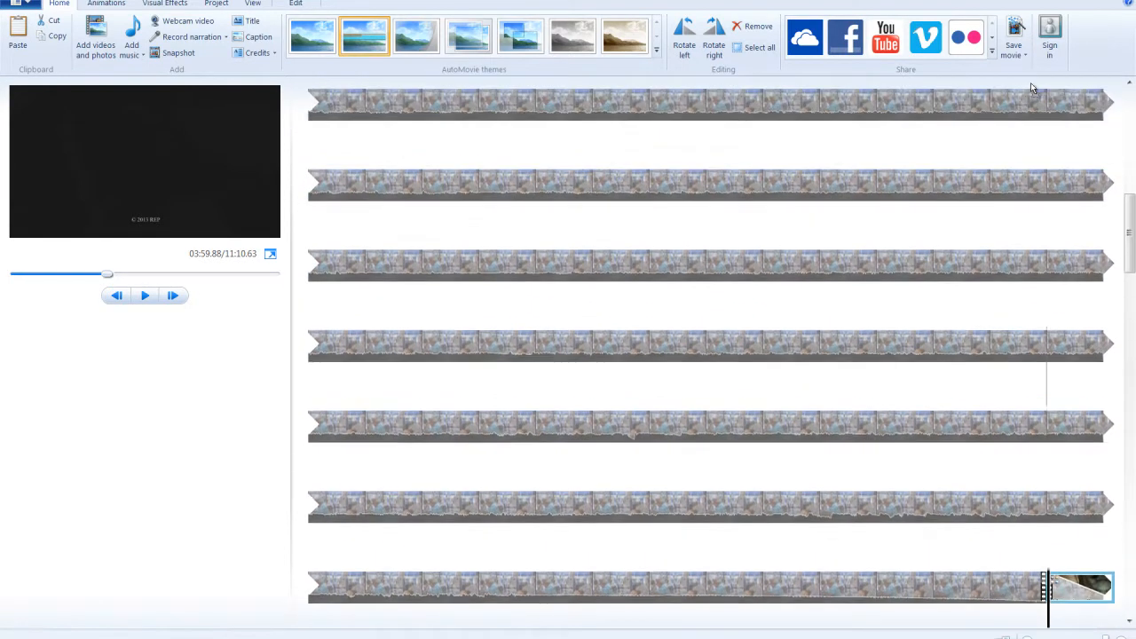
{"action": "scroll", "coordinate": [1033, 88], "scroll_direction": "up", "scroll_amount": 8}
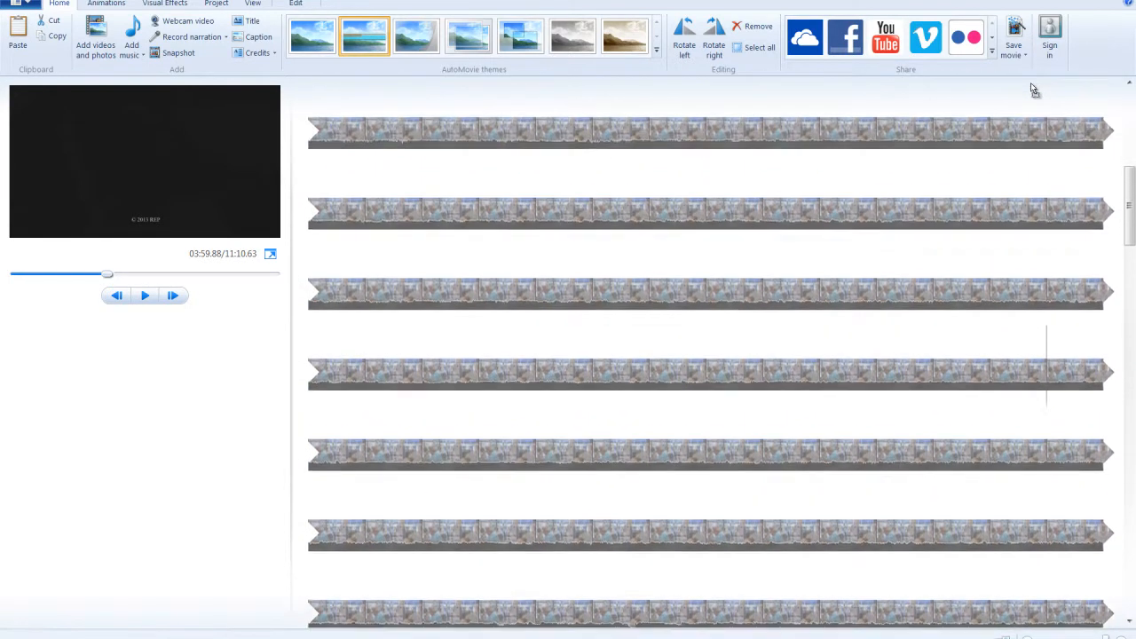
{"action": "scroll", "coordinate": [1034, 90], "scroll_direction": "up", "scroll_amount": 8}
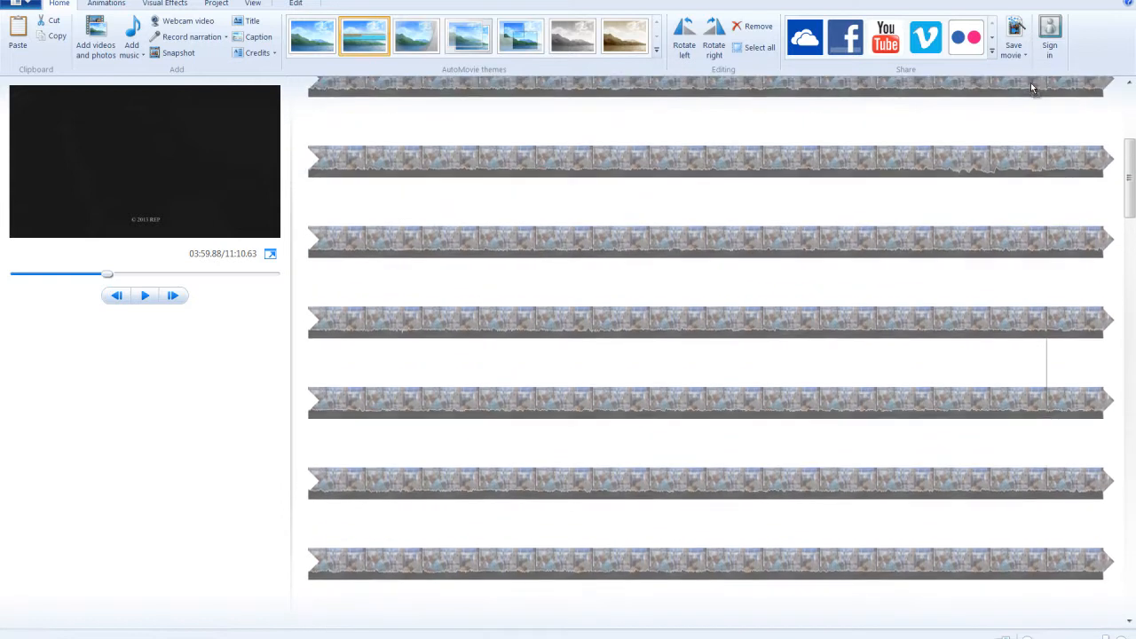
{"action": "scroll", "coordinate": [1032, 88], "scroll_direction": "up", "scroll_amount": 8}
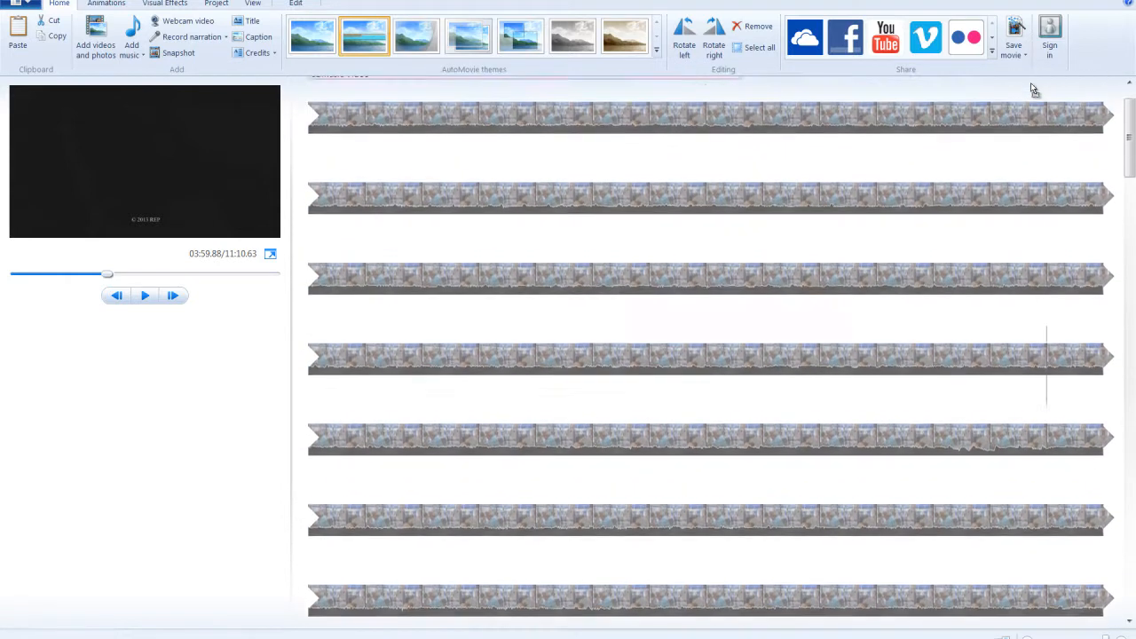
{"action": "scroll", "coordinate": [1034, 90], "scroll_direction": "up", "scroll_amount": 6}
{"action": "left_click", "coordinate": [1074, 120]}
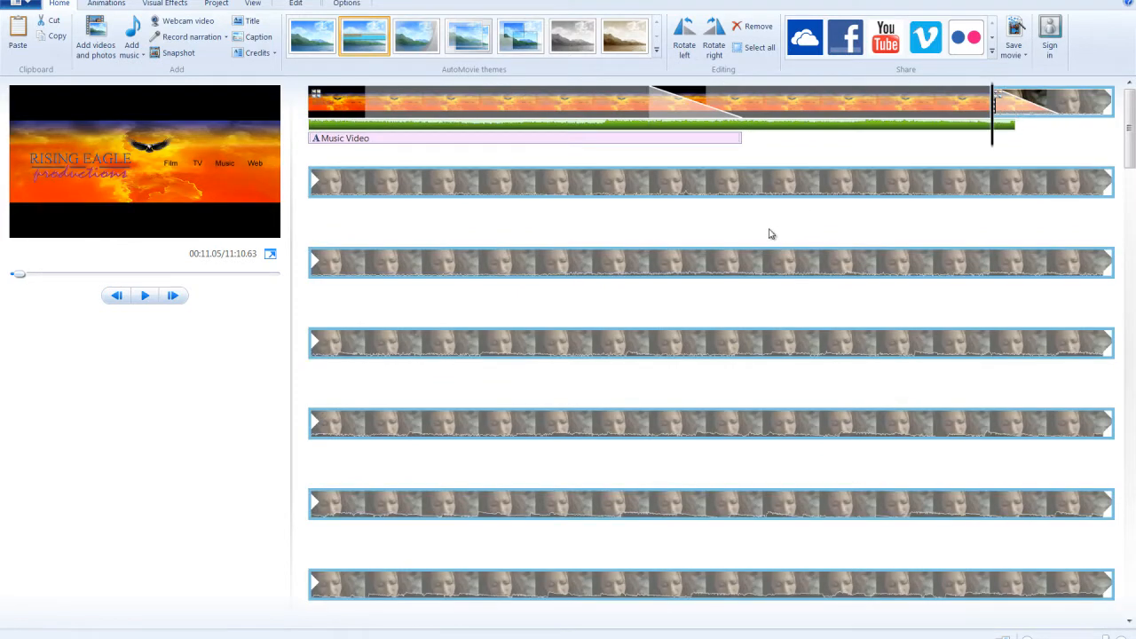
- Move the Waffle House clip ahead of the Broken Final clip, directly after the second banner clip
{"action": "key", "text": "Right"}
{"action": "left_click_drag", "start_coordinate": [1130, 238], "coordinate": [1129, 139]}
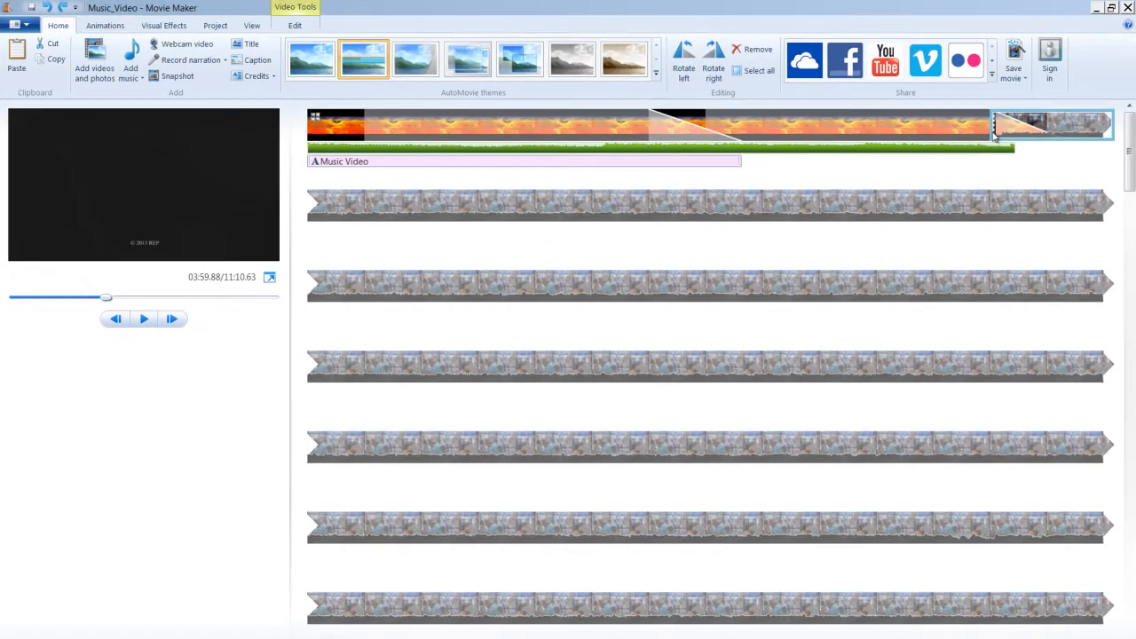
{"action": "left_click", "coordinate": [995, 131]}
{"action": "key", "text": "ctrl+a"}
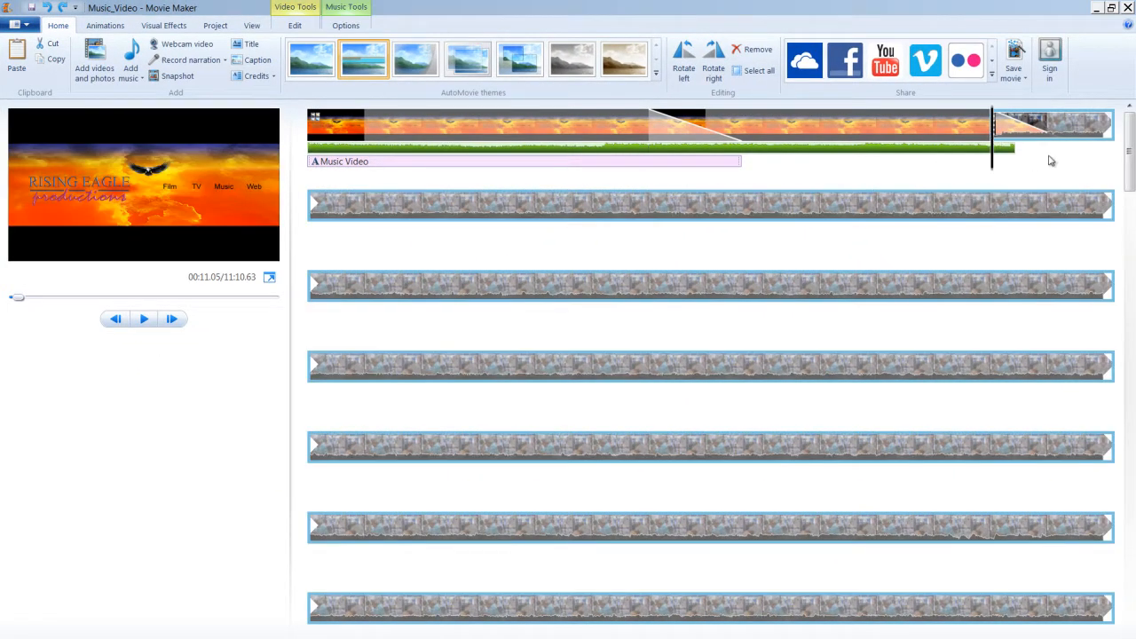
{"action": "left_click", "coordinate": [424, 205]}
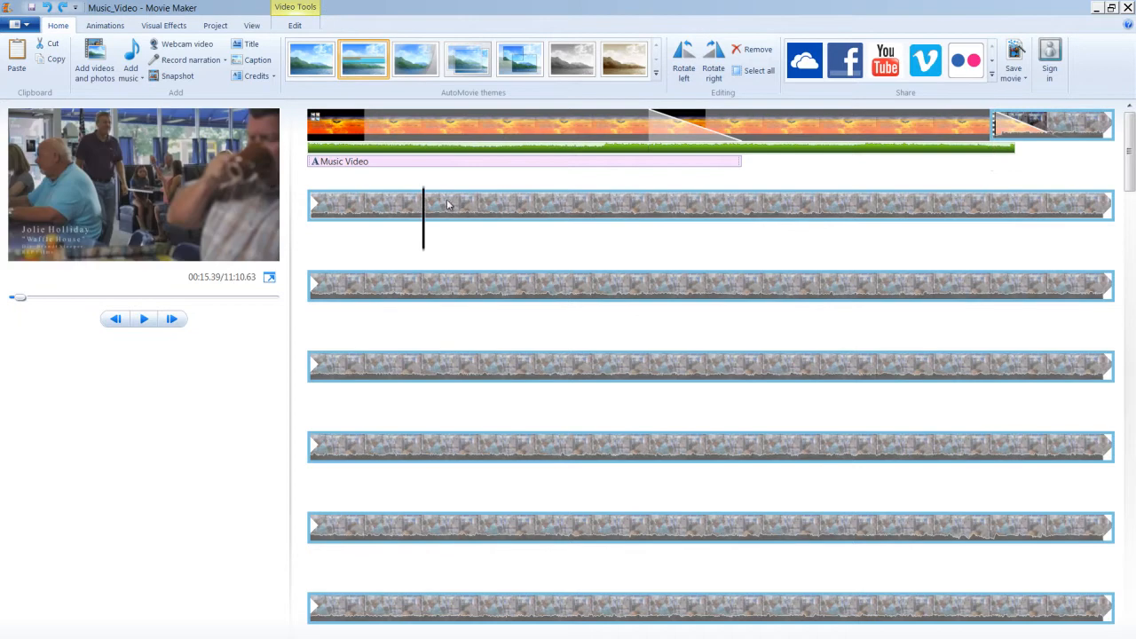
{"action": "left_click", "coordinate": [993, 131]}
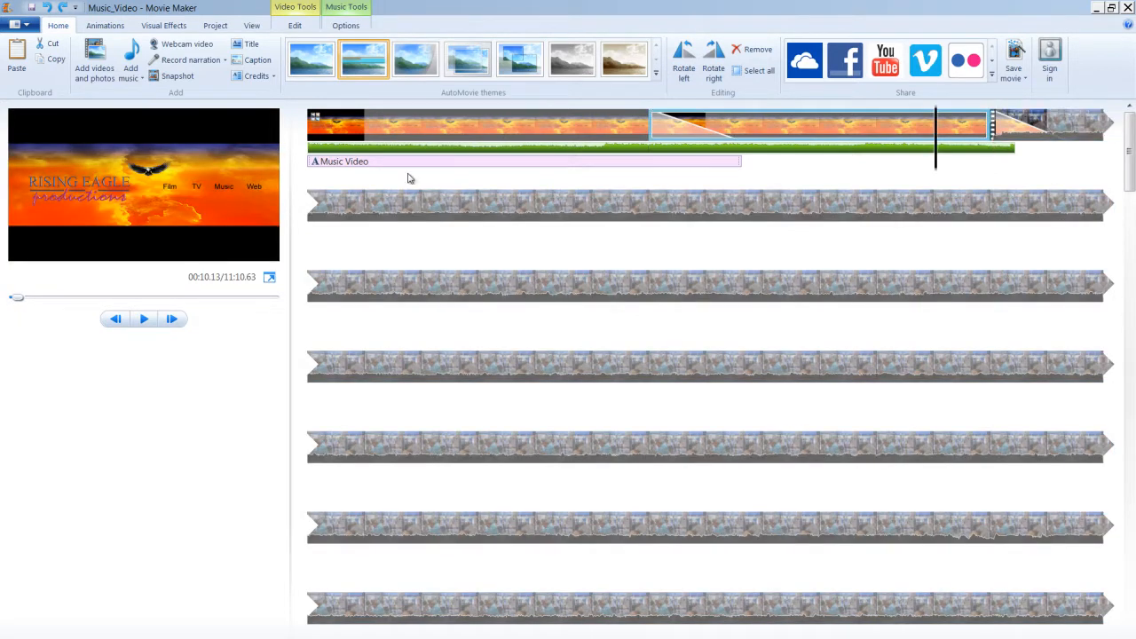
- Split the Waffle House clip at 00:31.66 and delete the part after the split
{"action": "left_click", "coordinate": [714, 378]}
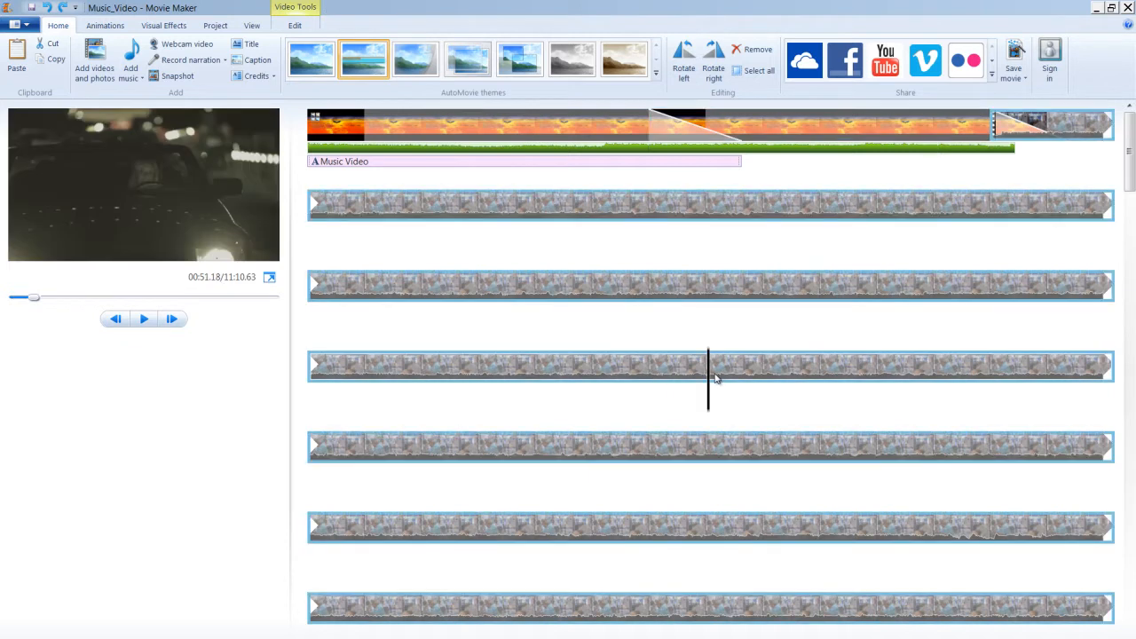
{"action": "left_click", "coordinate": [722, 451]}
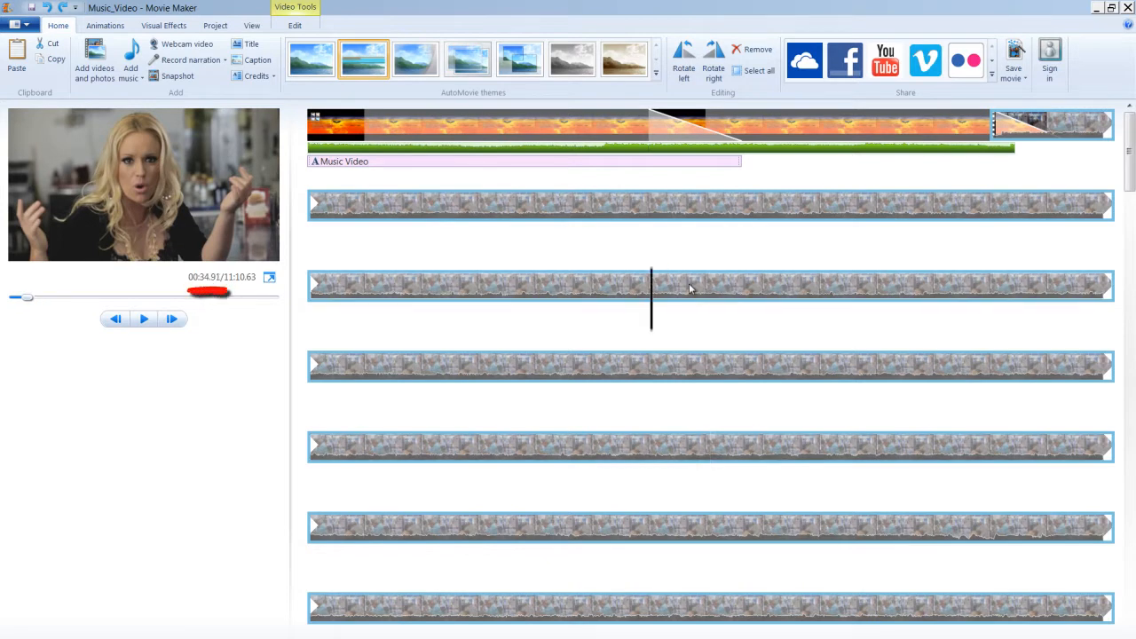
{"action": "left_click", "coordinate": [652, 286]}
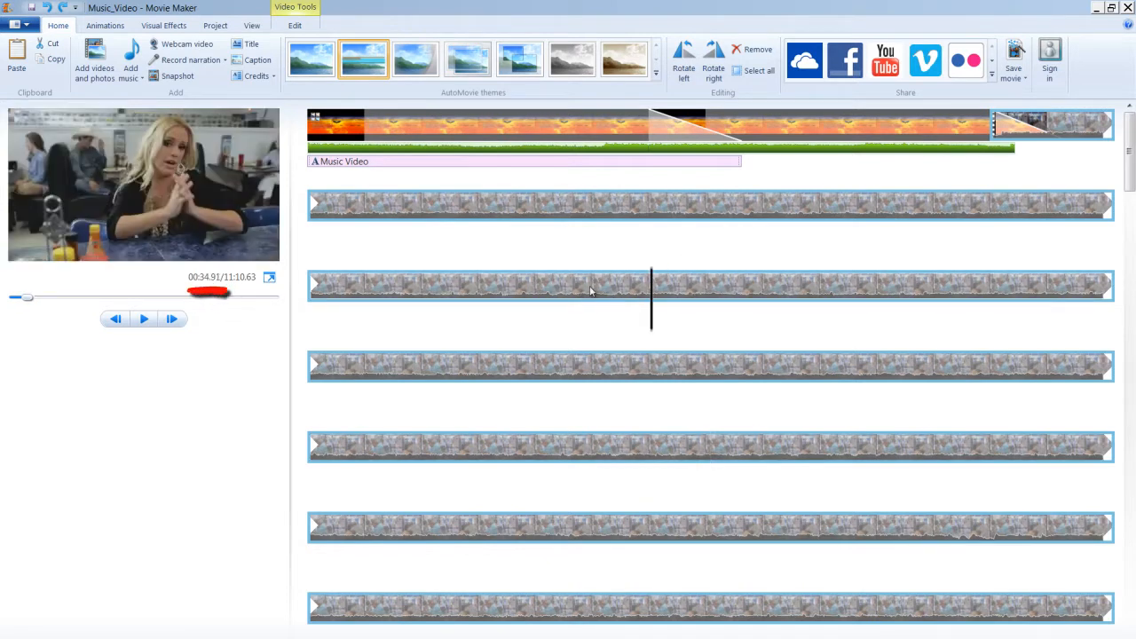
{"action": "key", "text": "Left"}
{"action": "key", "text": "Left"}
{"action": "key", "text": "Left"}
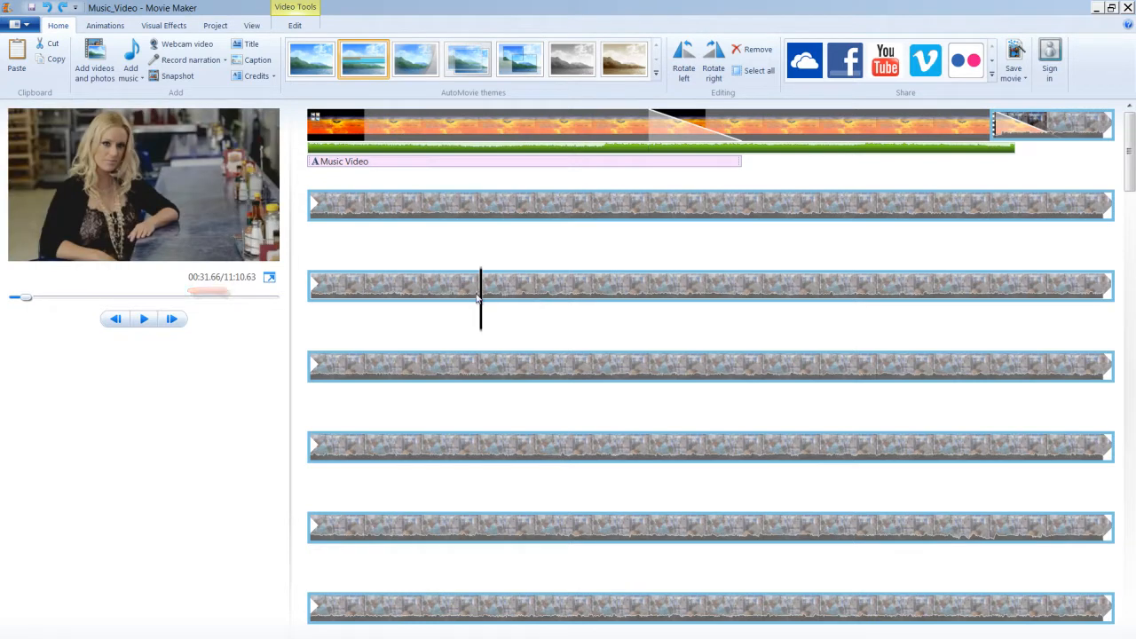
{"action": "key", "text": "Left"}
{"action": "key", "text": "Right"}
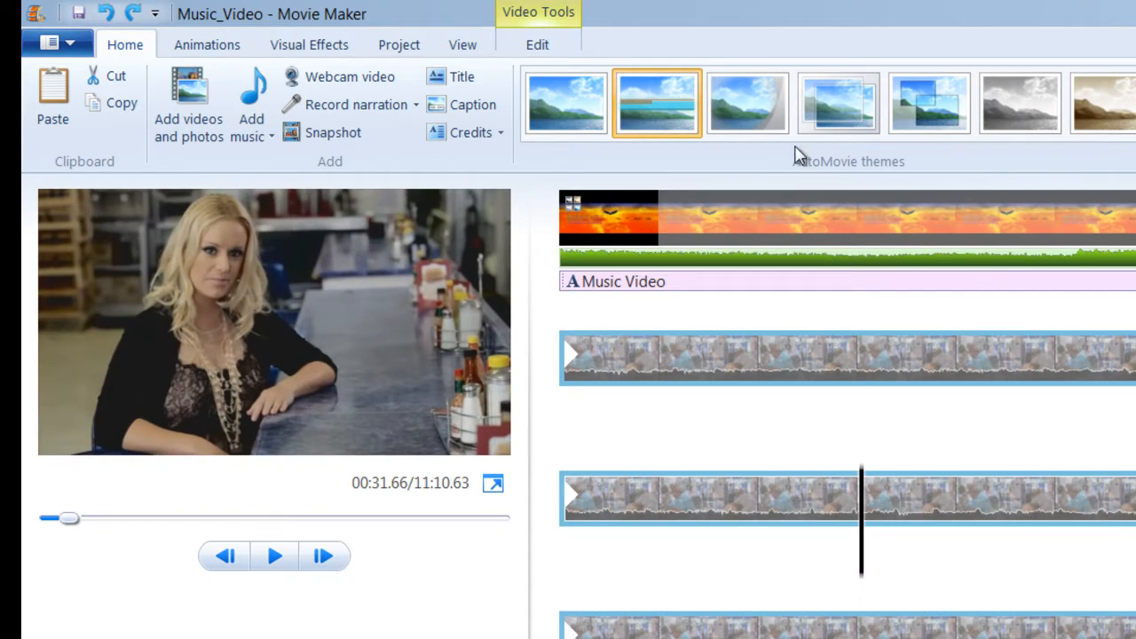
{"action": "mouse_move", "coordinate": [725, 77]}
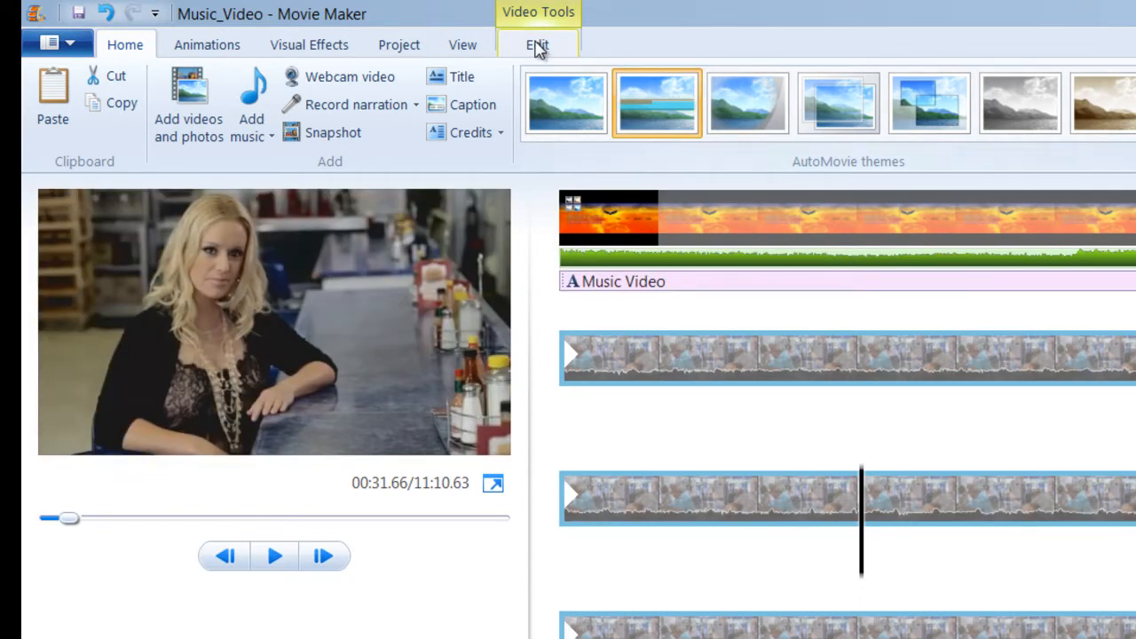
{"action": "left_click", "coordinate": [537, 44]}
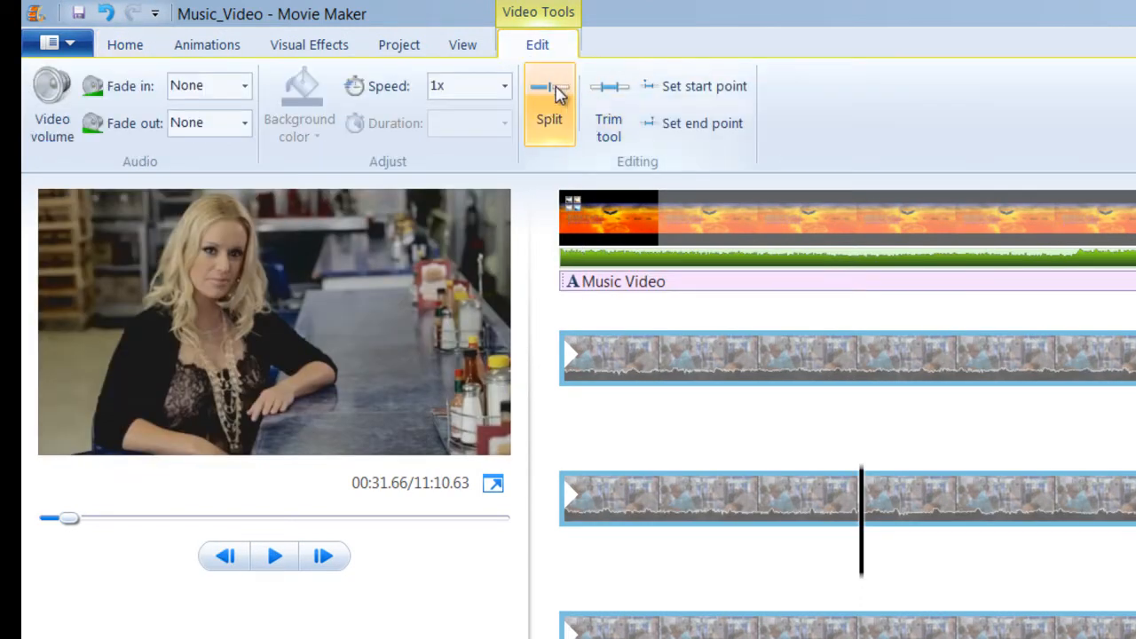
{"action": "left_click", "coordinate": [548, 102]}
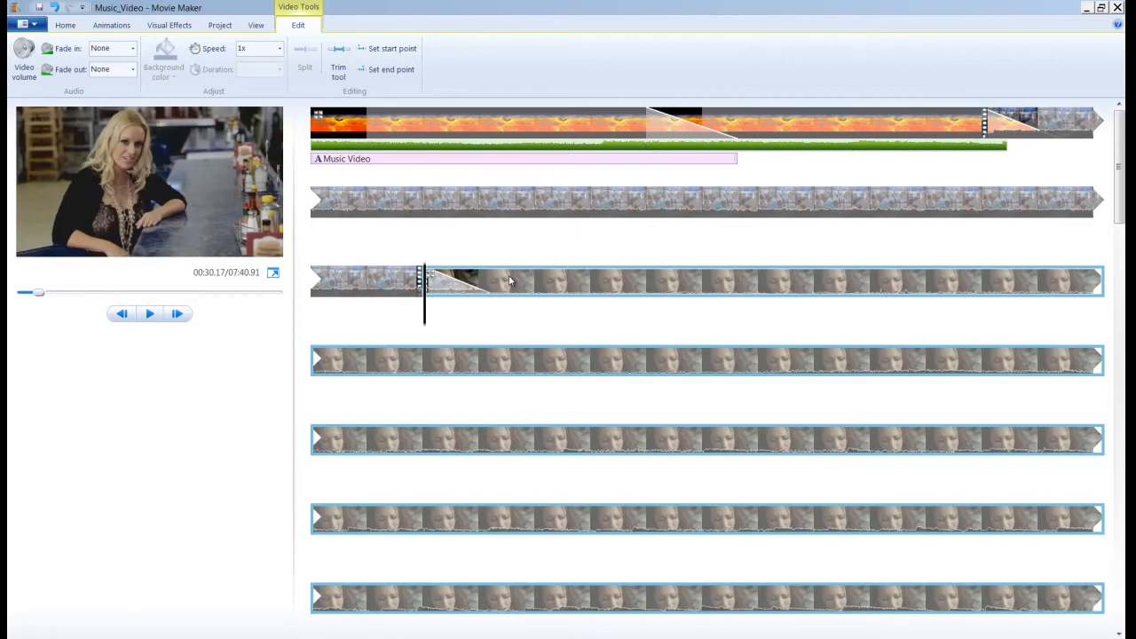
- Lower the video volume of the shortened Waffle House clip toward the minimum
{"action": "left_click", "coordinate": [382, 272]}
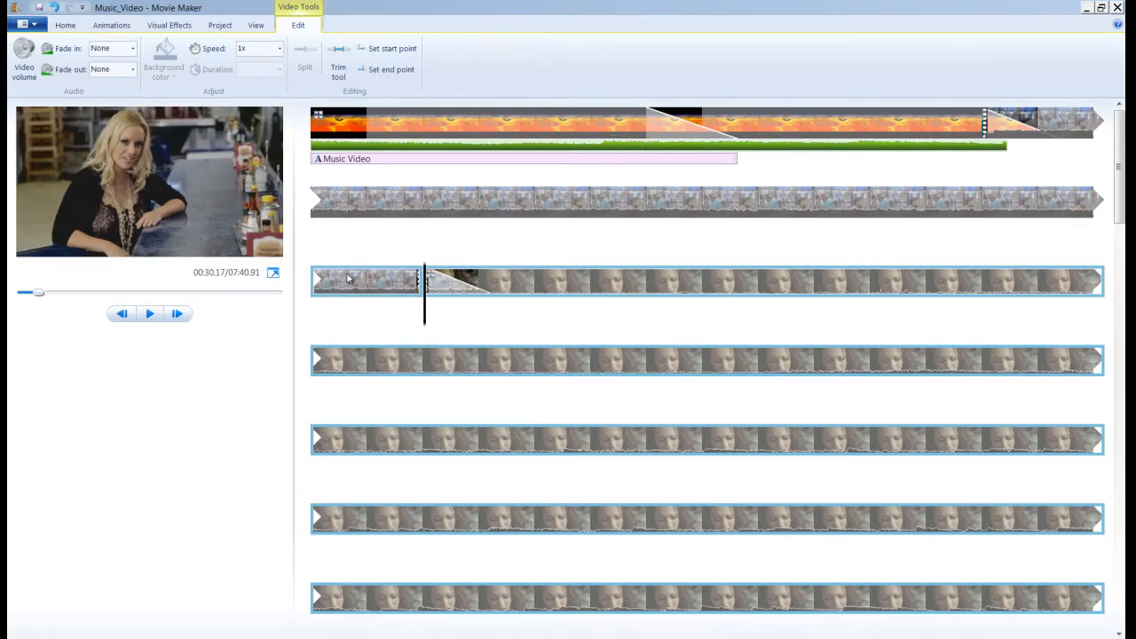
{"action": "key", "text": "space"}
{"action": "key", "text": "space"}
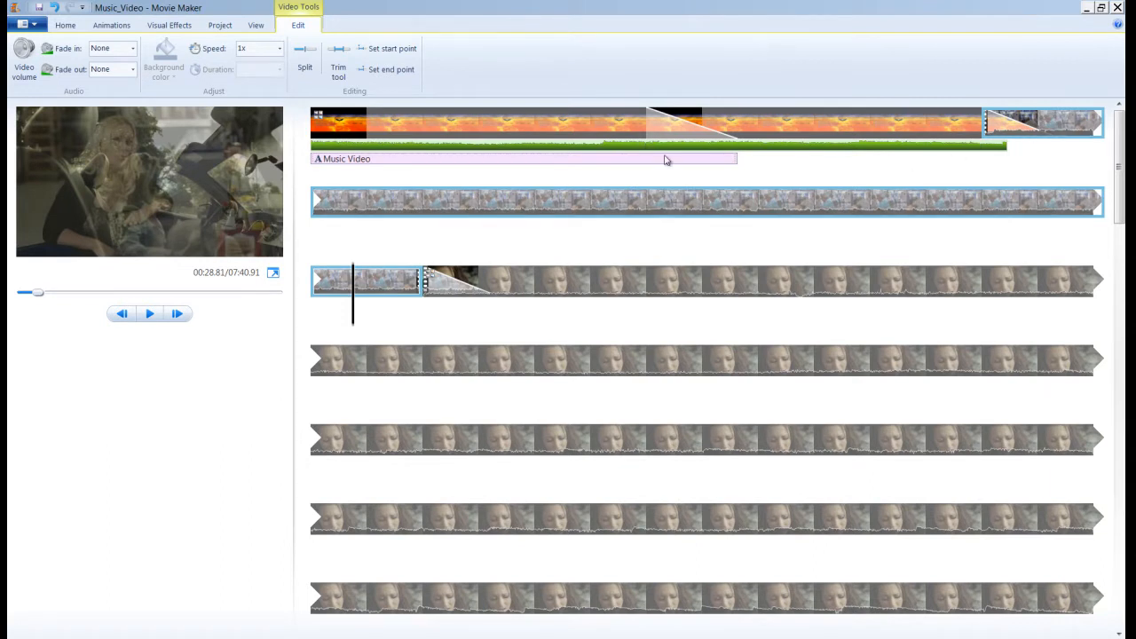
{"action": "left_click", "coordinate": [579, 205]}
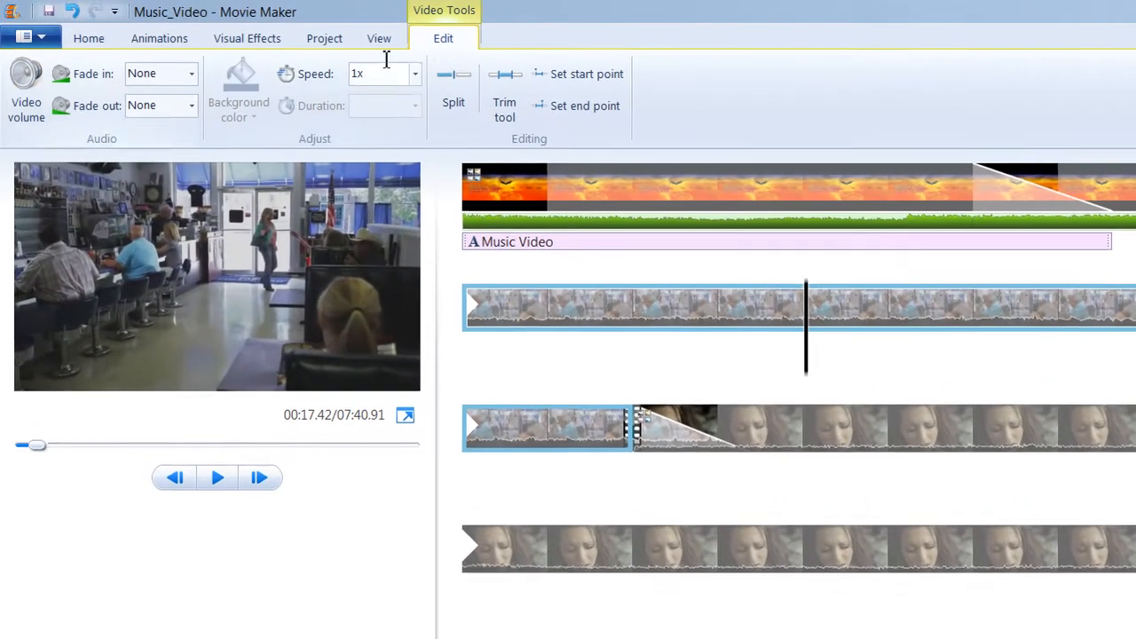
{"action": "left_click", "coordinate": [34, 81]}
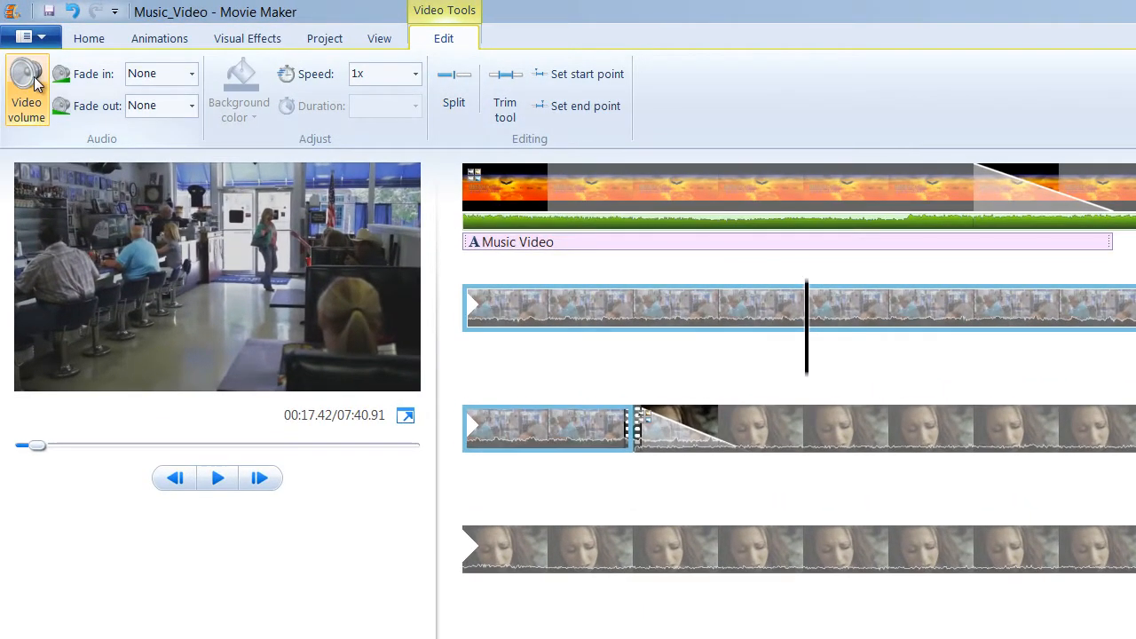
{"action": "left_click_drag", "start_coordinate": [78, 149], "coordinate": [15, 152]}
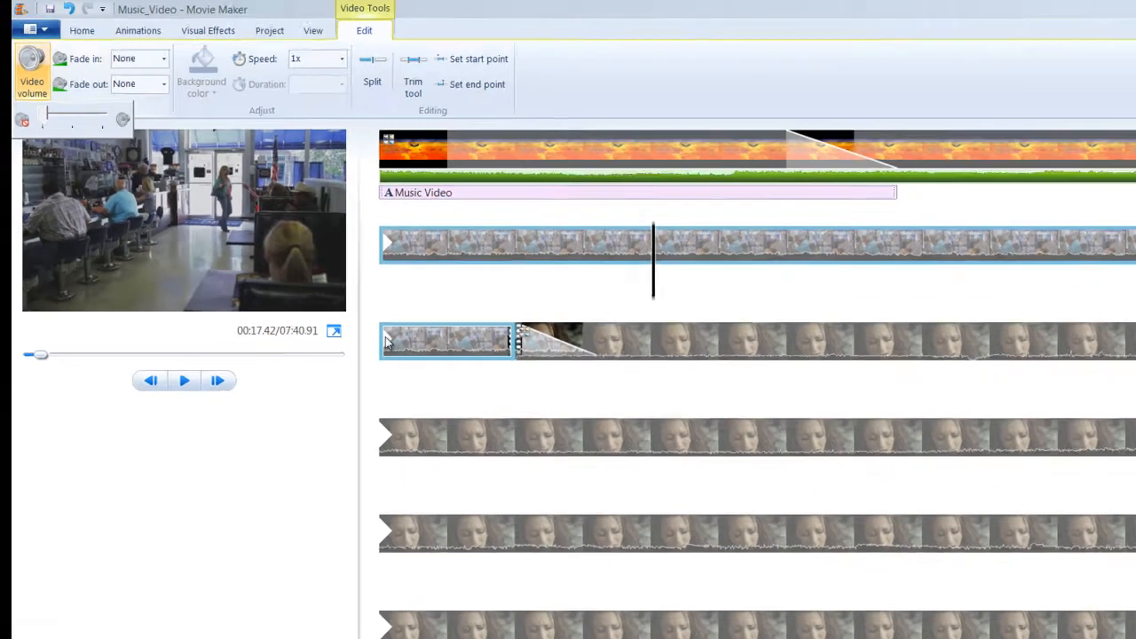
- Review the transition from the Waffle House clip into the Broken Final clip, then look through the Broken Final clip's extent
{"action": "left_click", "coordinate": [473, 427]}
{"action": "key", "text": "space"}
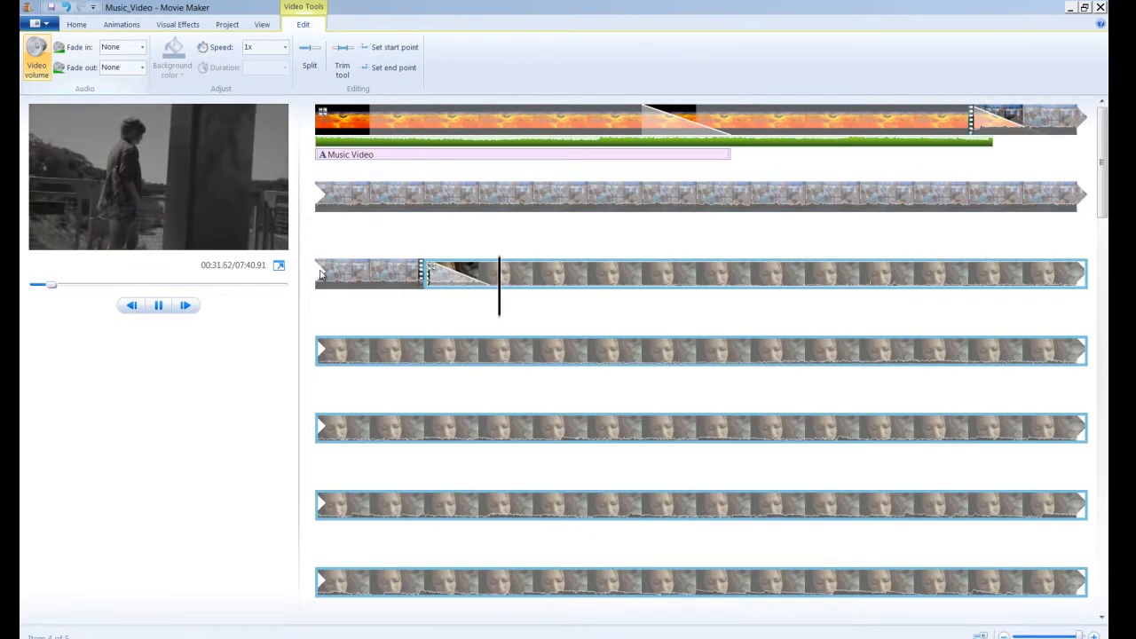
{"action": "key", "text": "space"}
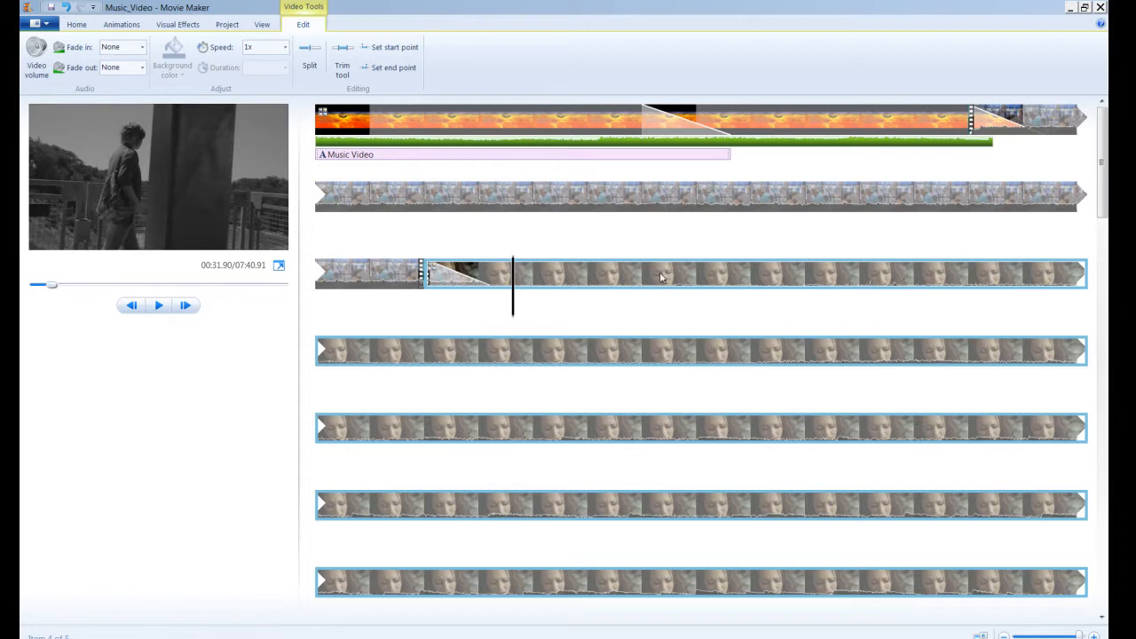
{"action": "left_click", "coordinate": [355, 276]}
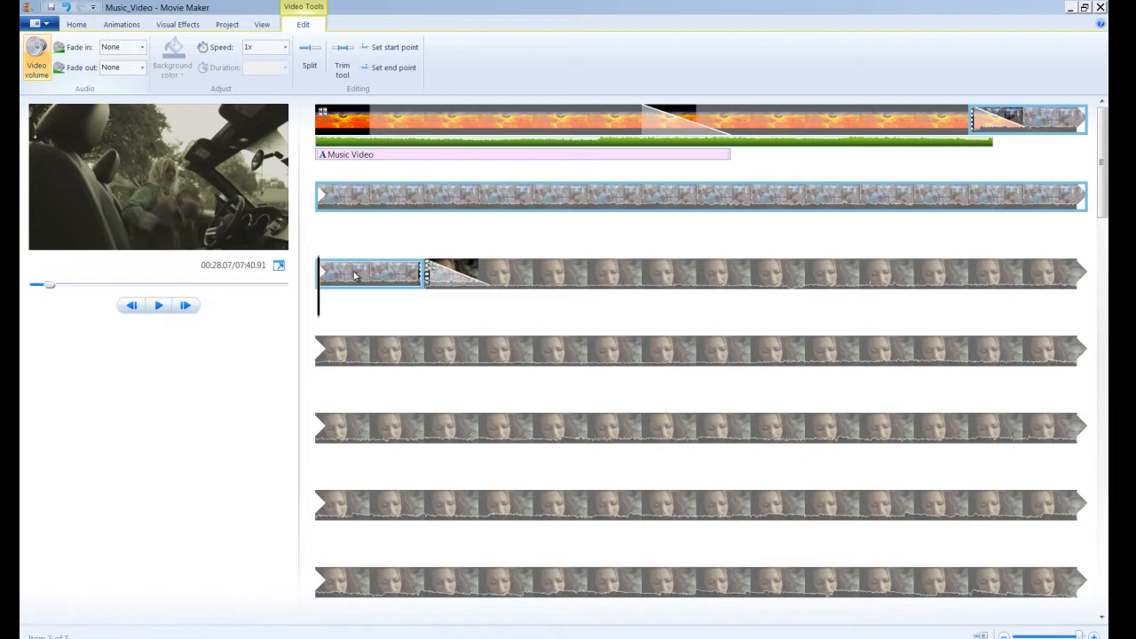
{"action": "left_click", "coordinate": [611, 276]}
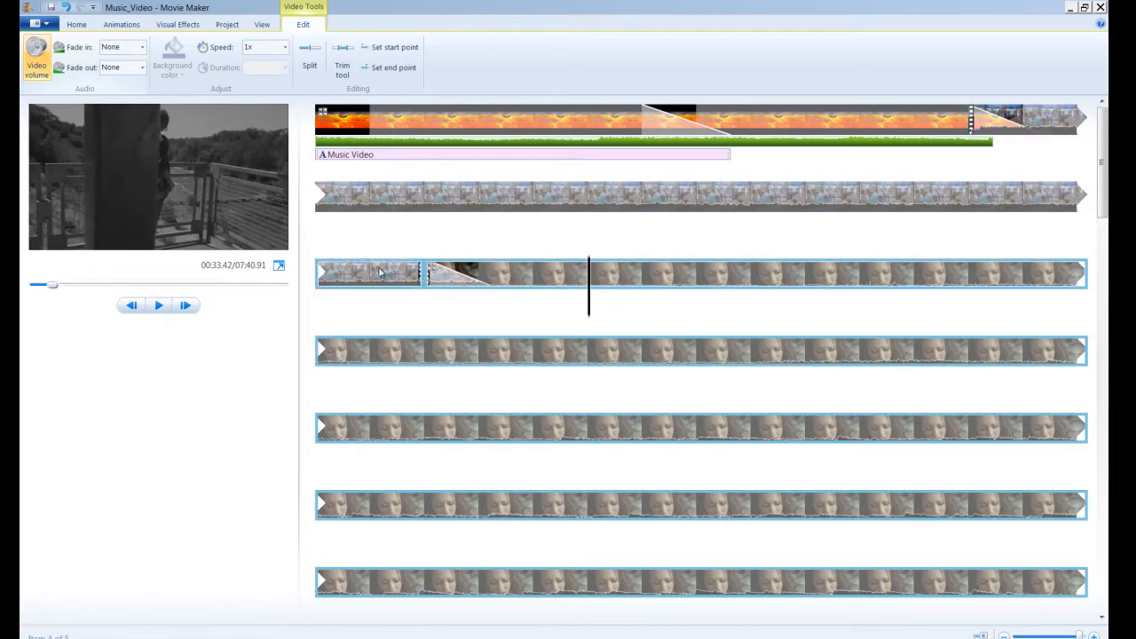
{"action": "left_click", "coordinate": [719, 279]}
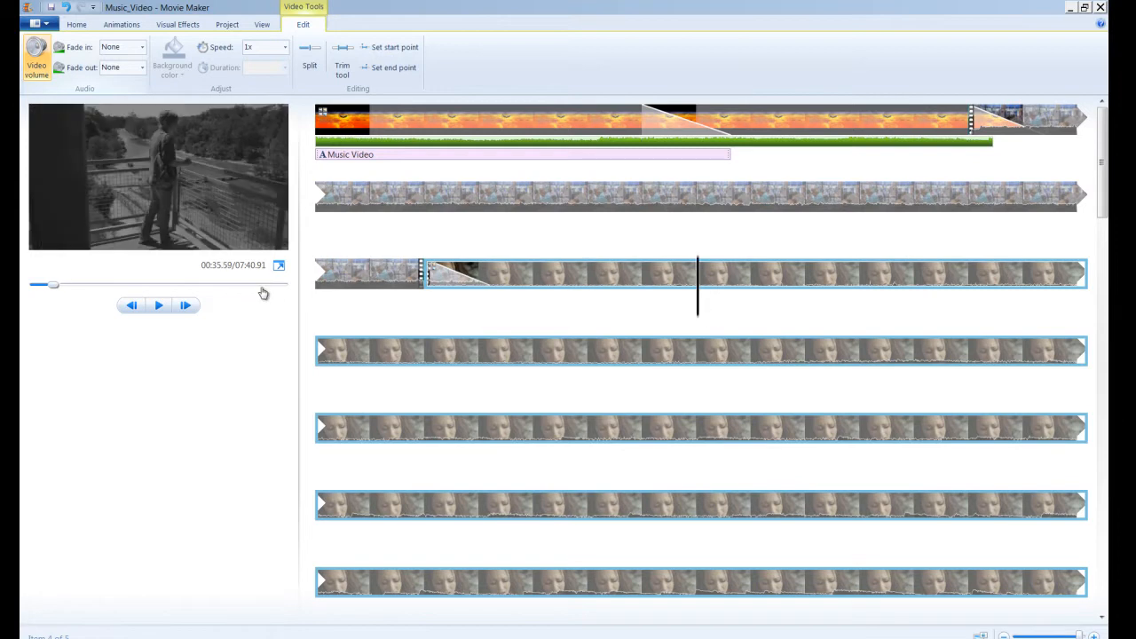
{"action": "scroll", "coordinate": [846, 387], "scroll_direction": "down", "scroll_amount": 1}
{"action": "scroll", "coordinate": [846, 387], "scroll_direction": "down", "scroll_amount": 5}
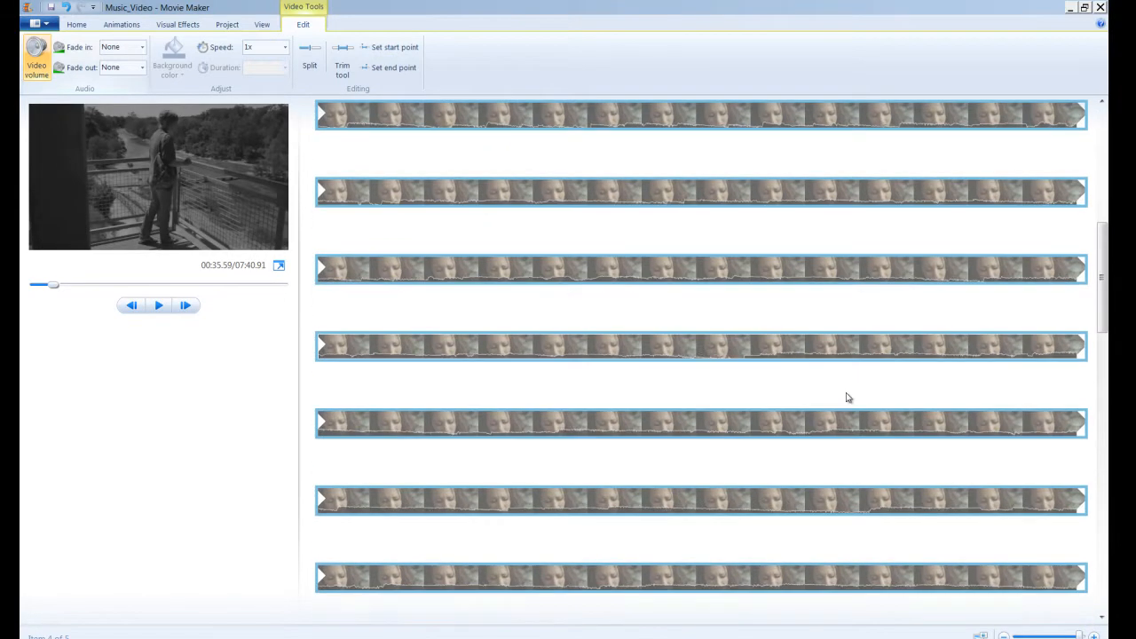
{"action": "scroll", "coordinate": [846, 398], "scroll_direction": "up", "scroll_amount": 6}
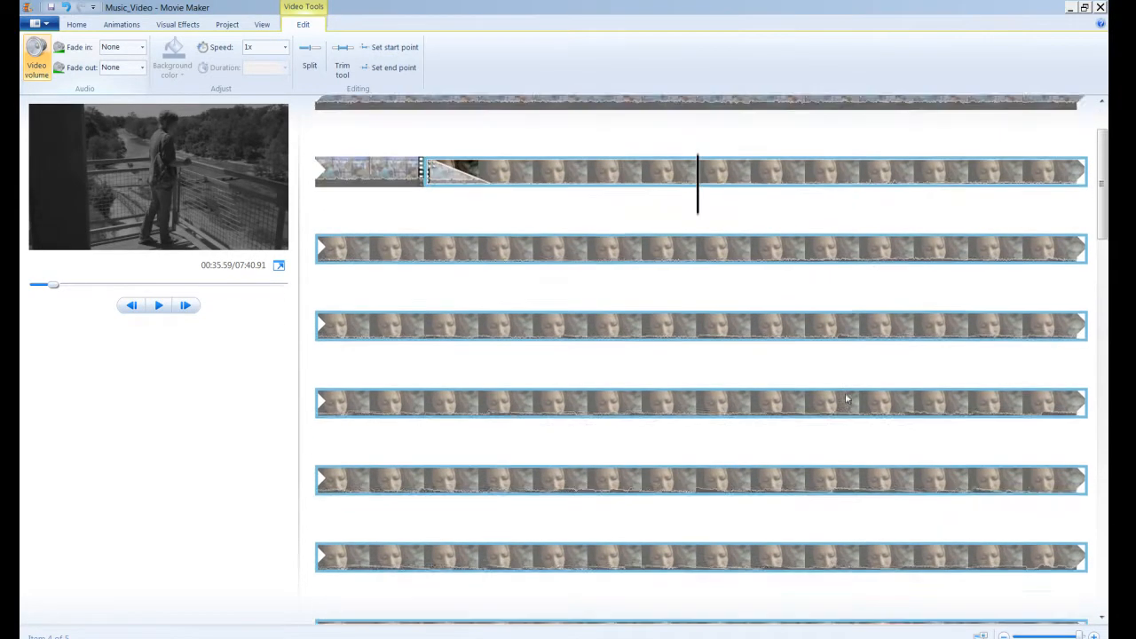
- Try trimming both ends of the Broken Final clip down to a middle section, save the trim and undo it
{"action": "left_click", "coordinate": [344, 53]}
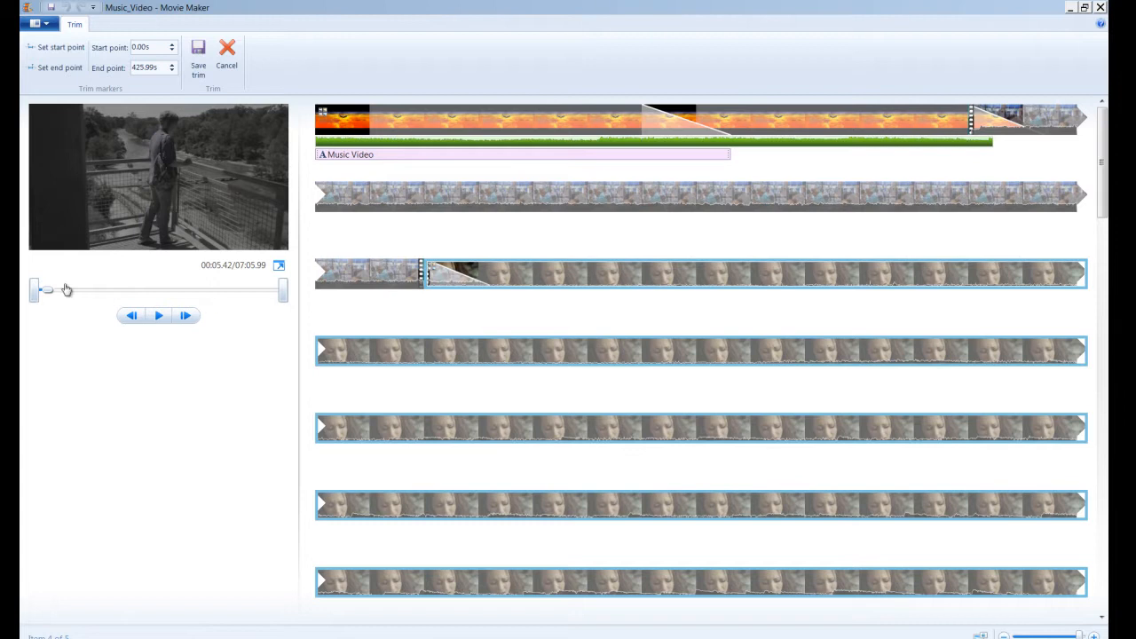
{"action": "left_click_drag", "start_coordinate": [34, 294], "coordinate": [147, 303]}
{"action": "left_click_drag", "start_coordinate": [282, 291], "coordinate": [186, 292]}
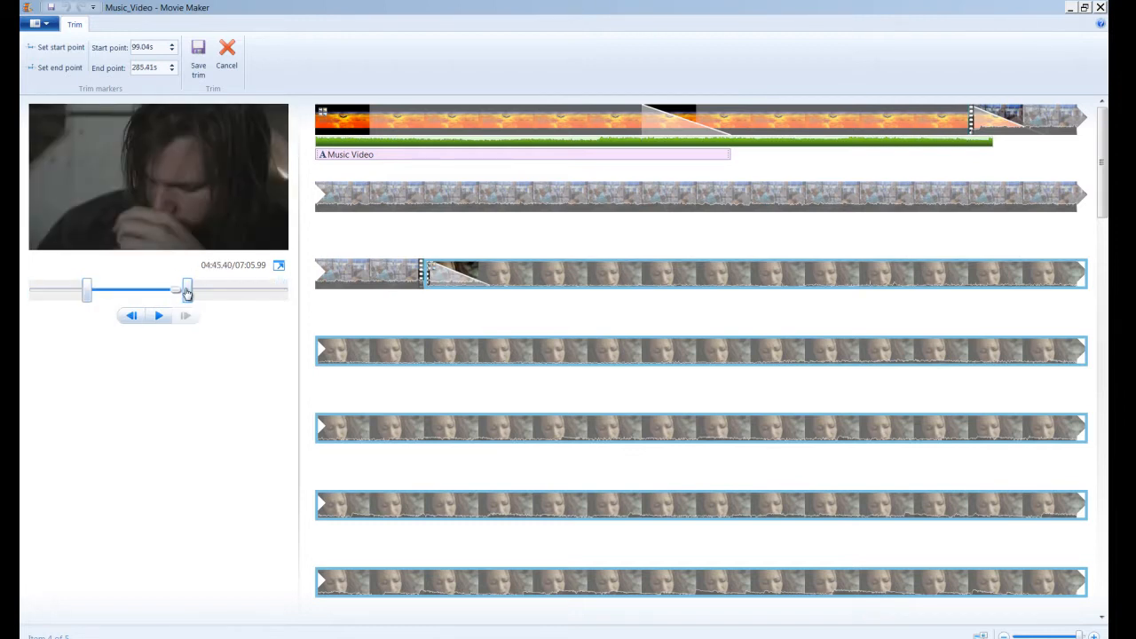
{"action": "left_click", "coordinate": [198, 53]}
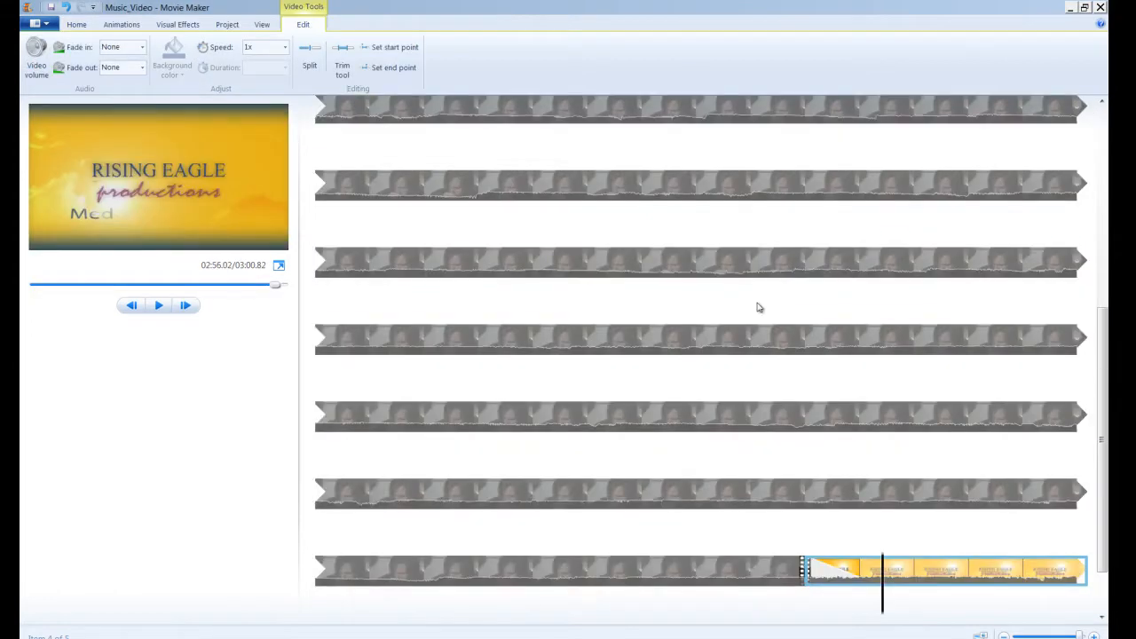
{"action": "key", "text": "ctrl+z"}
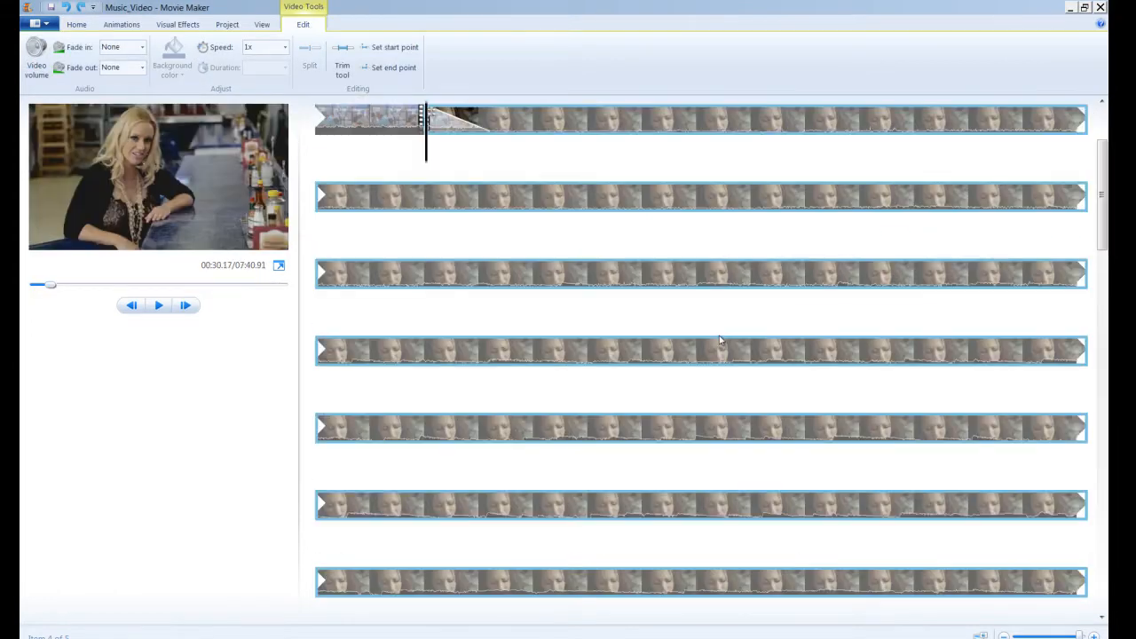
{"action": "scroll", "coordinate": [580, 207], "scroll_direction": "up", "scroll_amount": 2}
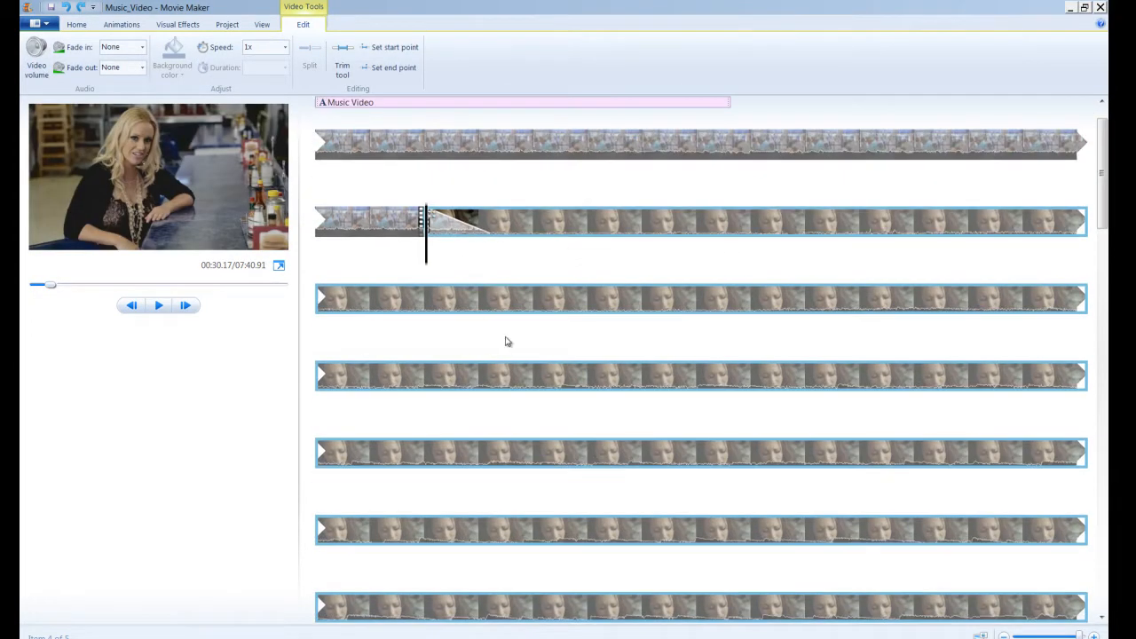
- Preview different moments of the Broken Final clip to find a suitable section for the demo
{"action": "left_click", "coordinate": [657, 306]}
{"action": "left_click", "coordinate": [755, 311]}
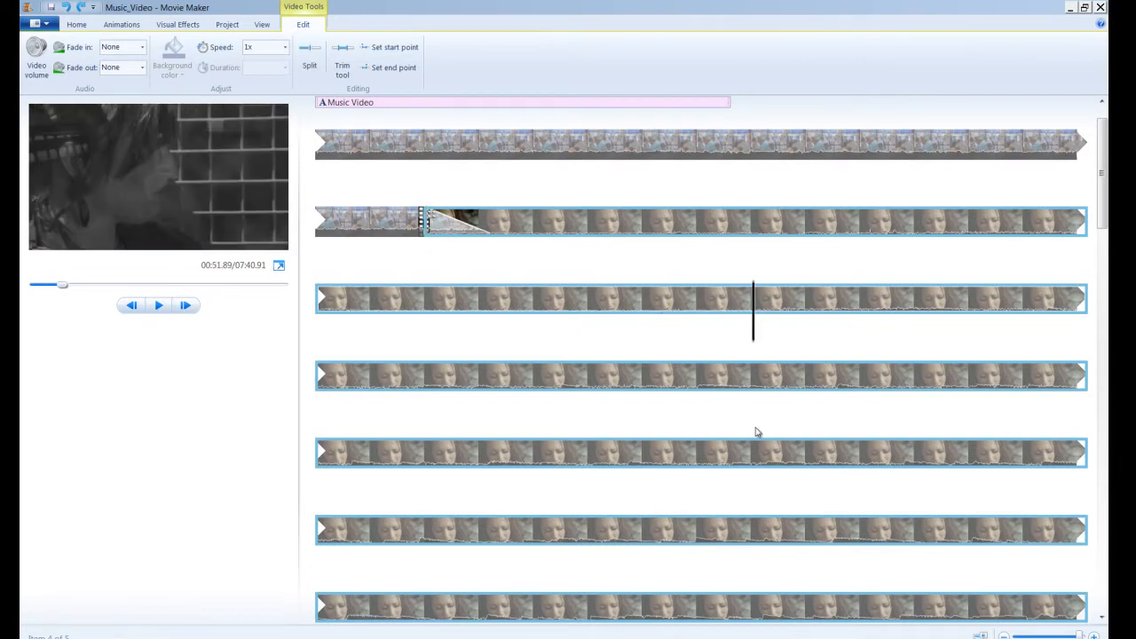
{"action": "left_click", "coordinate": [700, 404]}
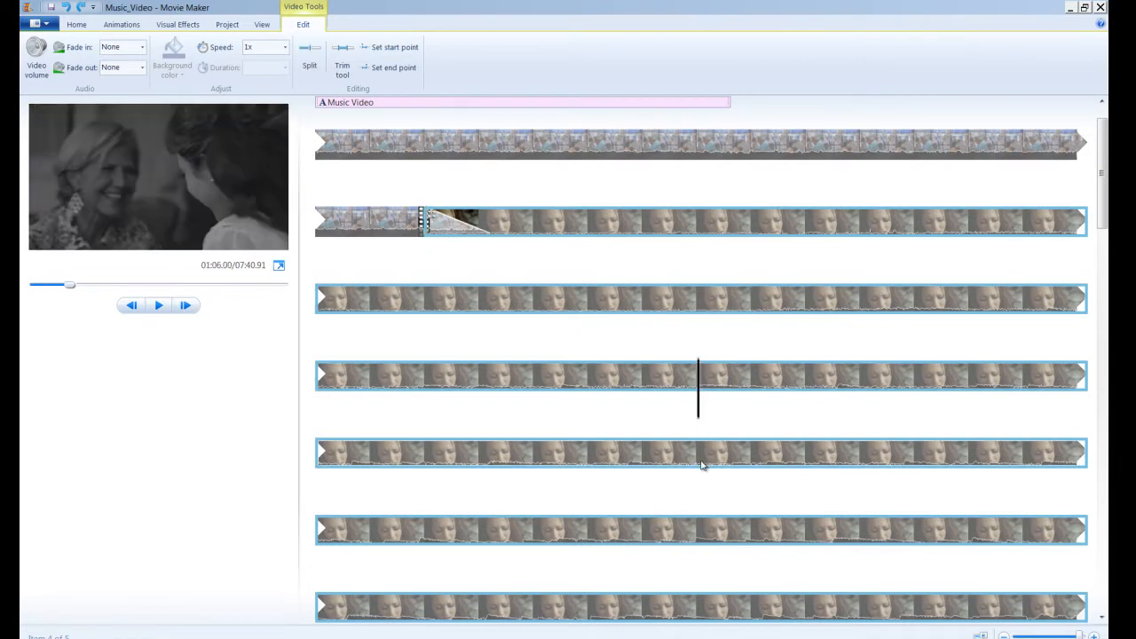
{"action": "left_click", "coordinate": [701, 437]}
{"action": "scroll", "coordinate": [702, 442], "scroll_direction": "down", "scroll_amount": 5}
{"action": "left_click", "coordinate": [590, 437]}
{"action": "scroll", "coordinate": [645, 401], "scroll_direction": "up", "scroll_amount": 5}
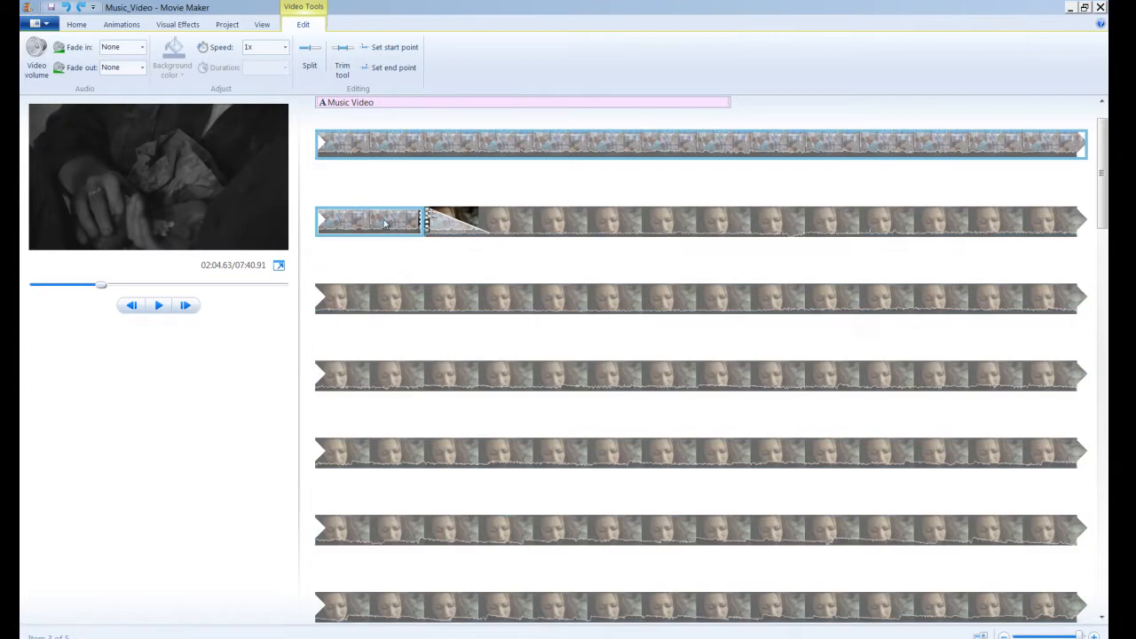
{"action": "left_click", "coordinate": [385, 222]}
{"action": "key", "text": "space"}
{"action": "left_click", "coordinate": [568, 231]}
{"action": "left_click", "coordinate": [842, 310]}
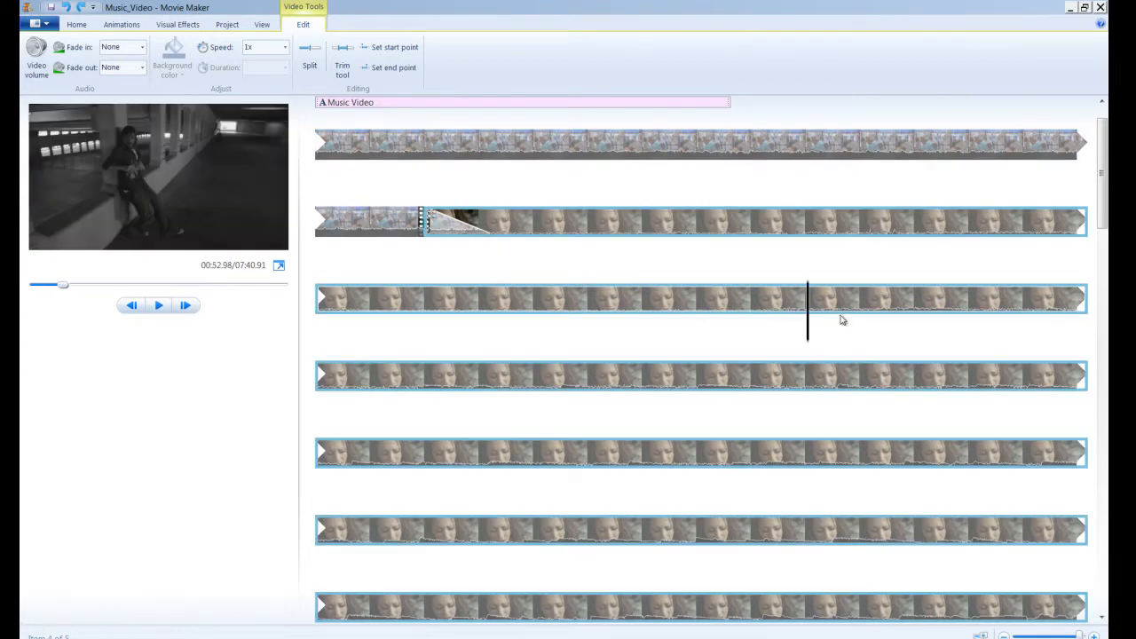
{"action": "left_click", "coordinate": [537, 380]}
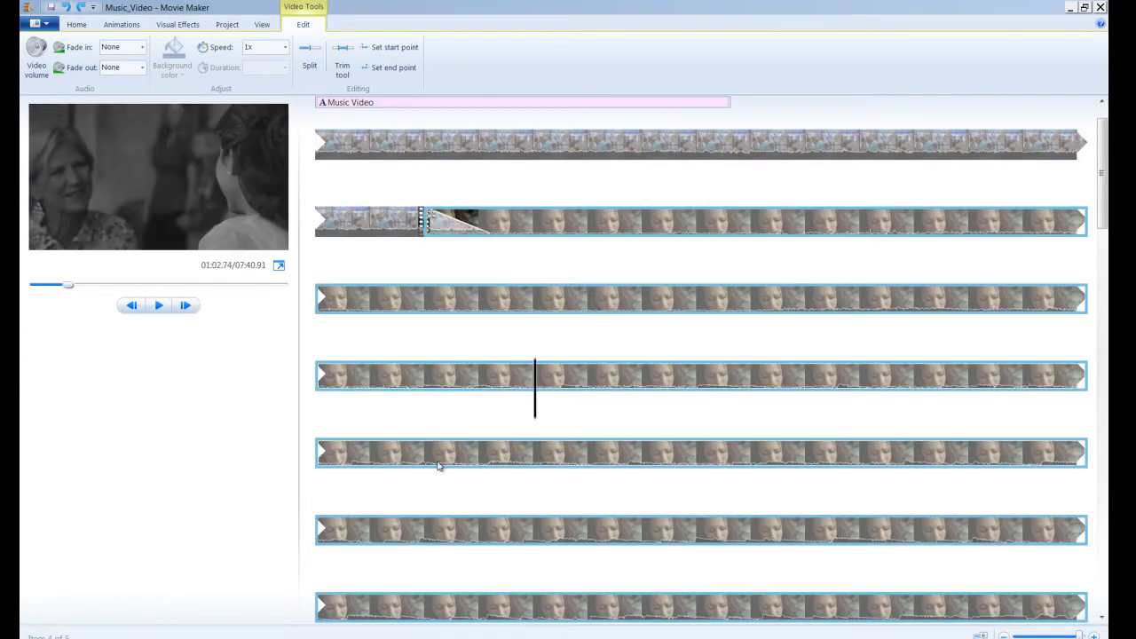
{"action": "left_click", "coordinate": [438, 465]}
{"action": "left_click", "coordinate": [644, 302]}
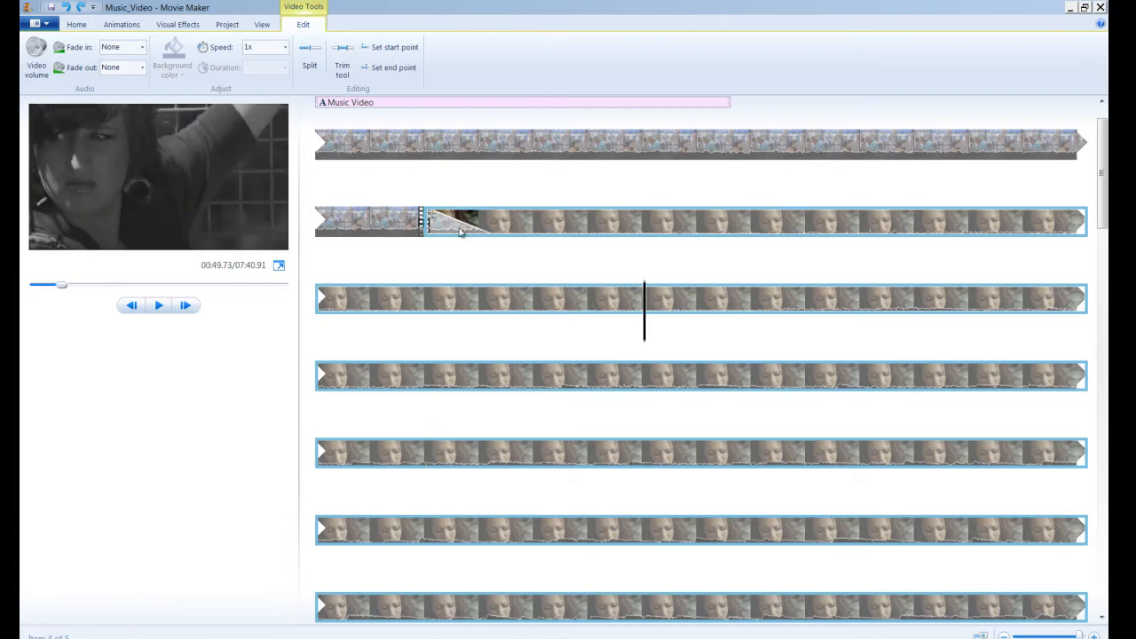
- Remove the visual effect from the Broken Final clip and play back its opening from the Waffle House transition
{"action": "scroll", "coordinate": [628, 231], "scroll_direction": "up", "scroll_amount": 1}
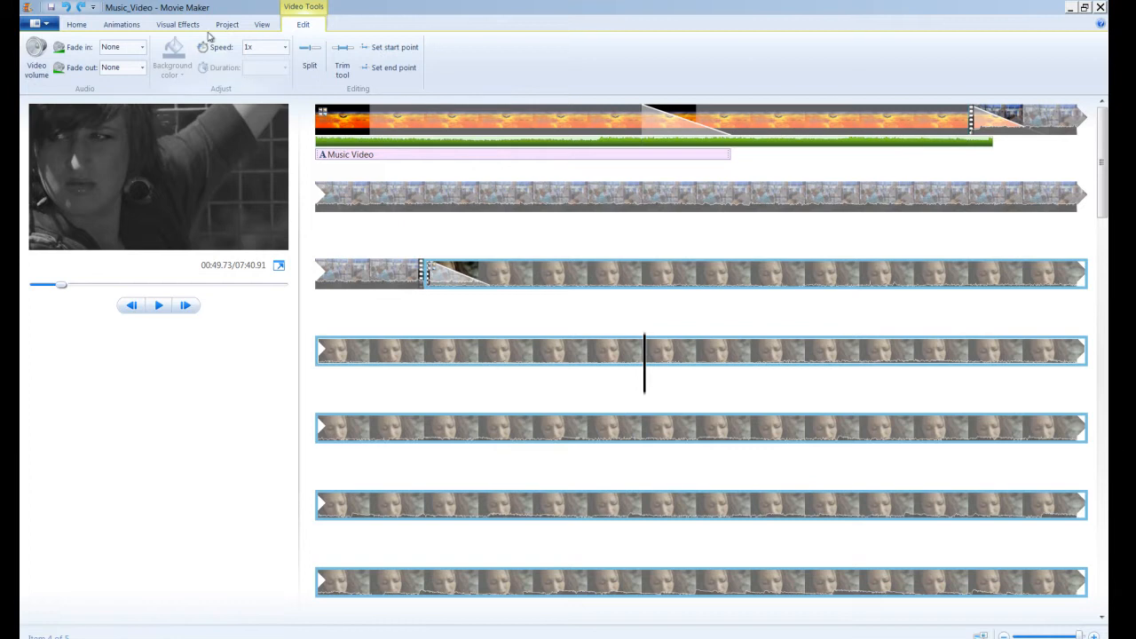
{"action": "left_click", "coordinate": [78, 25]}
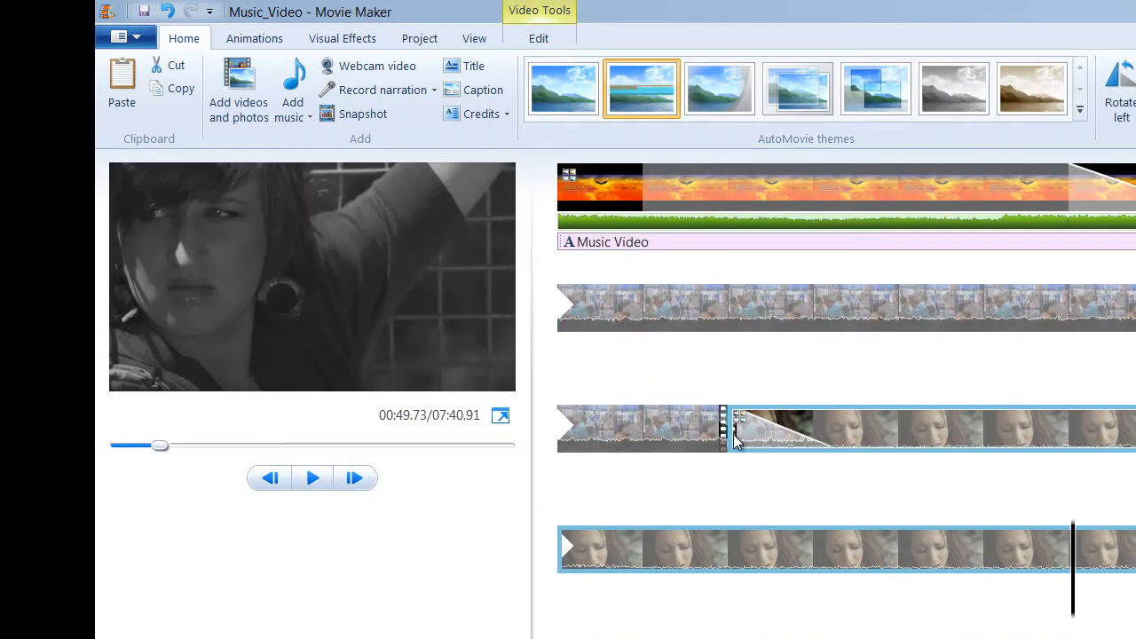
{"action": "left_click", "coordinate": [733, 442]}
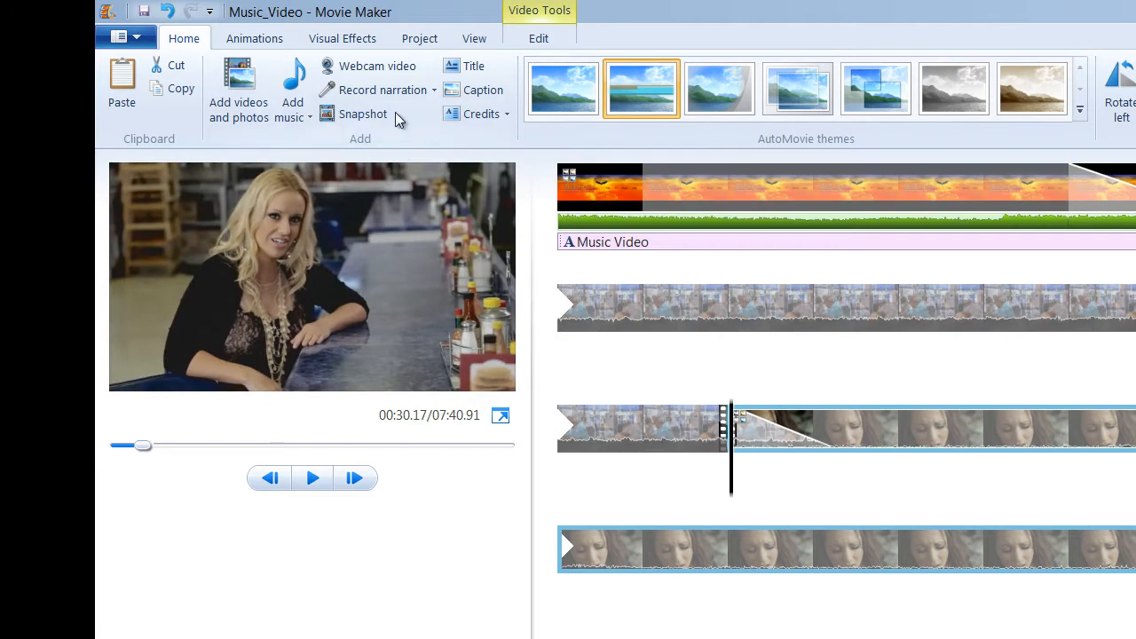
{"action": "left_click", "coordinate": [360, 41]}
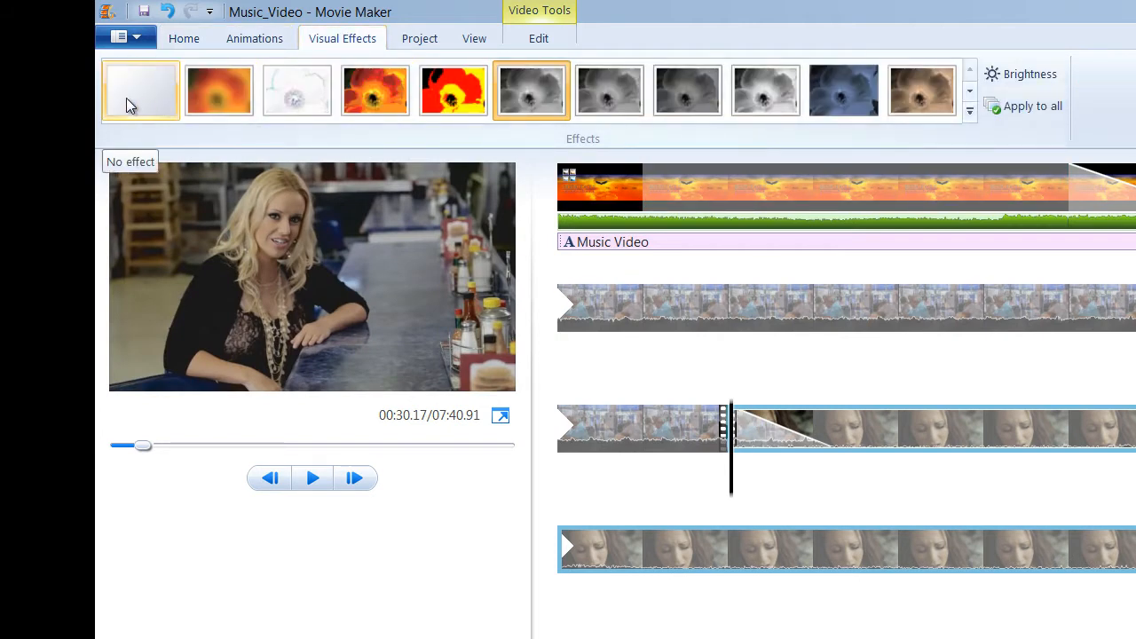
{"action": "left_click", "coordinate": [122, 108]}
{"action": "left_click", "coordinate": [628, 452]}
{"action": "left_click", "coordinate": [666, 432]}
{"action": "key", "text": "space"}
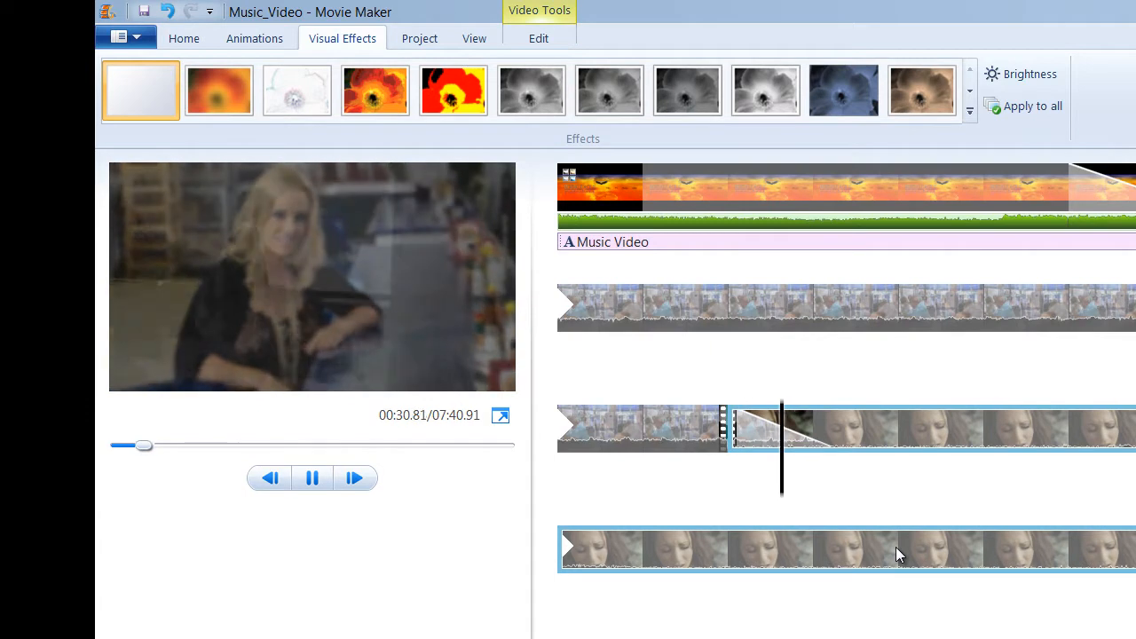
{"action": "key", "text": "space"}
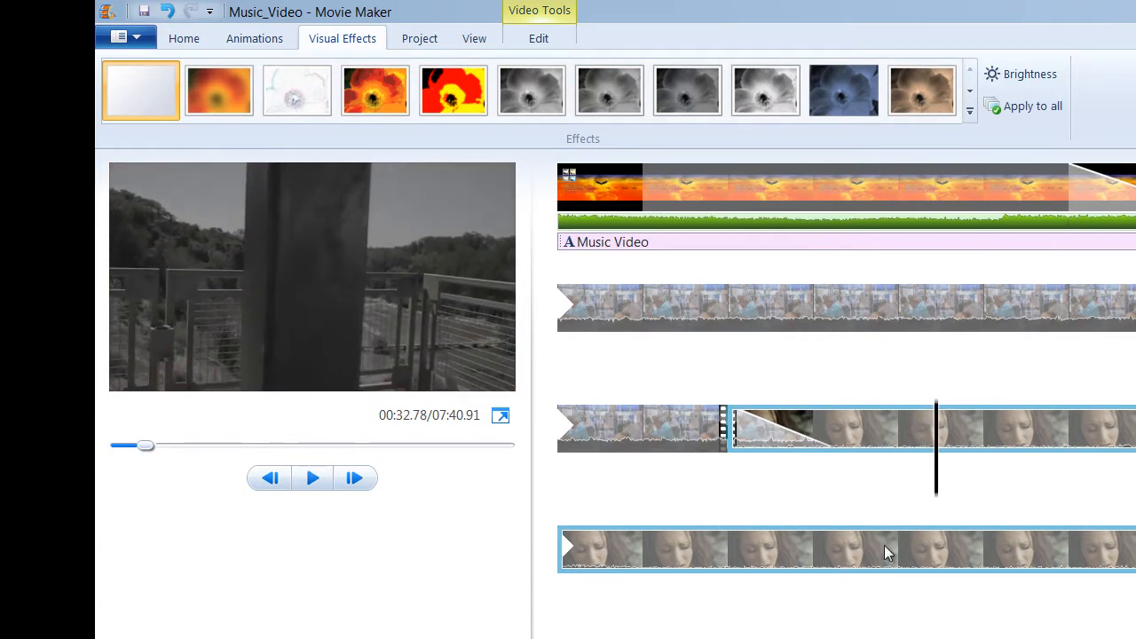
- Find the close-up of the woman's face at 02:21.99 and make it the start point of the Broken Final clip
{"action": "left_click", "coordinate": [1135, 638]}
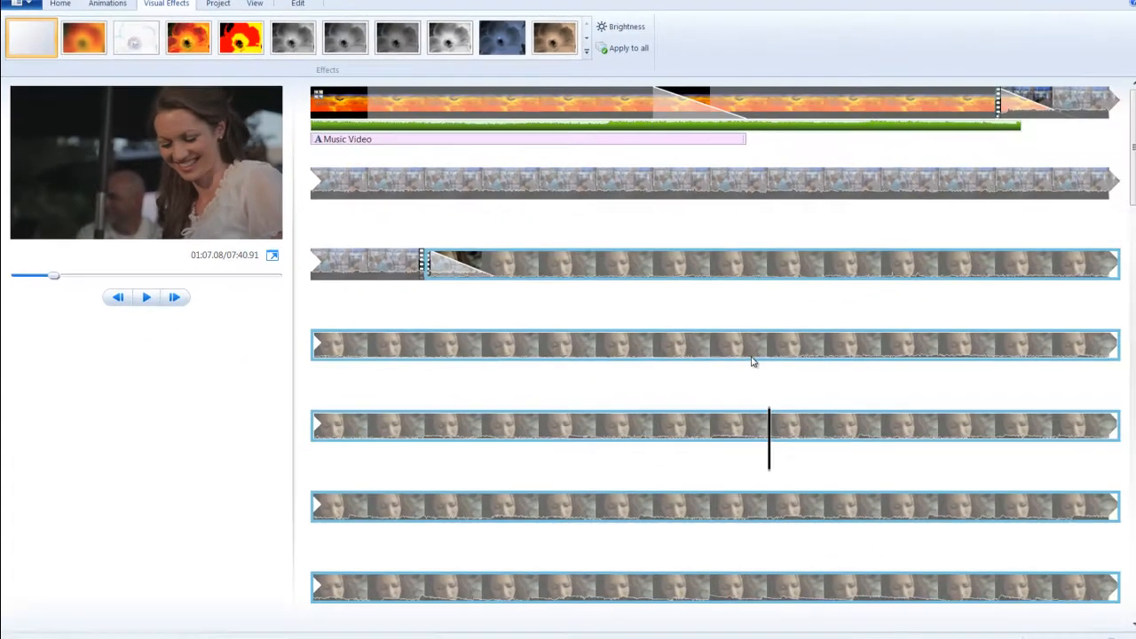
{"action": "scroll", "coordinate": [752, 361], "scroll_direction": "down", "scroll_amount": 3}
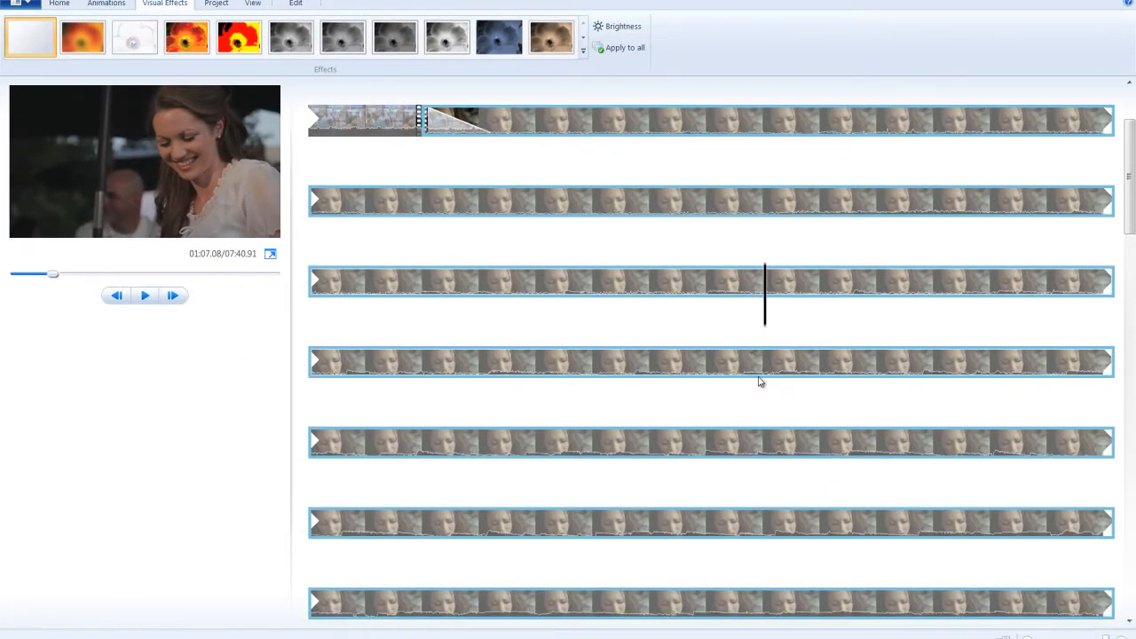
{"action": "left_click", "coordinate": [757, 442]}
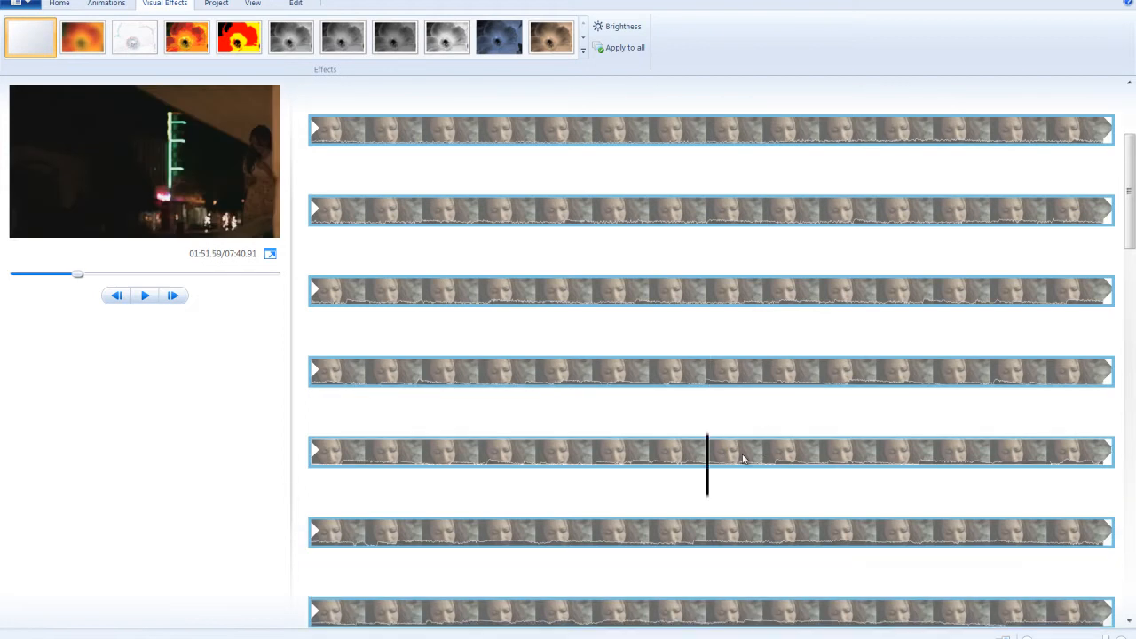
{"action": "left_click", "coordinate": [746, 458]}
{"action": "left_click", "coordinate": [737, 413]}
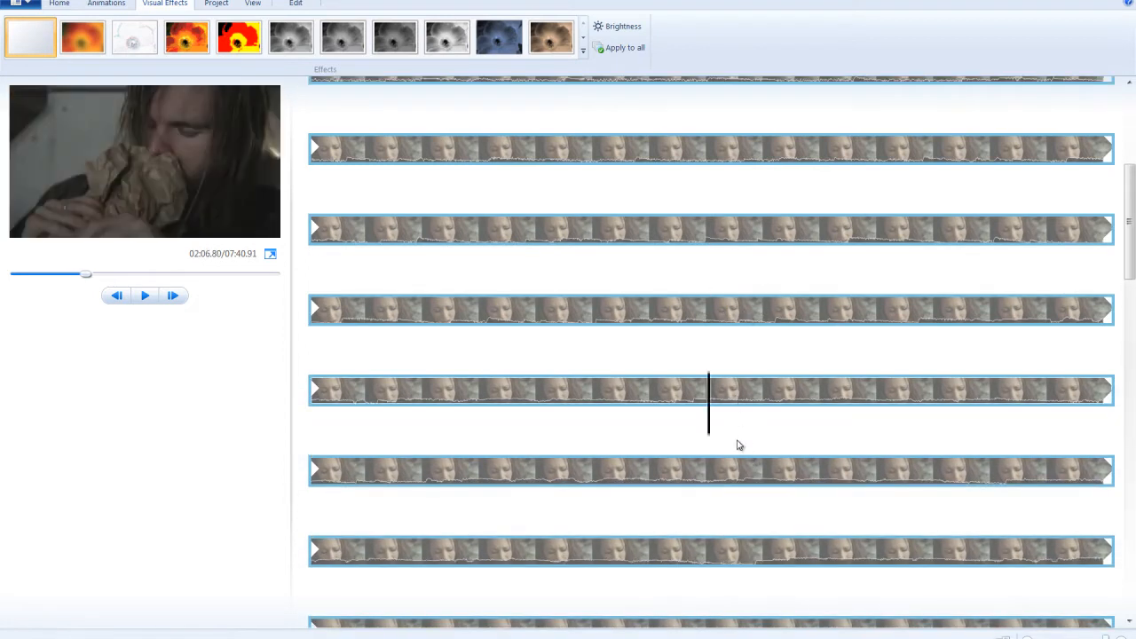
{"action": "left_click", "coordinate": [739, 475]}
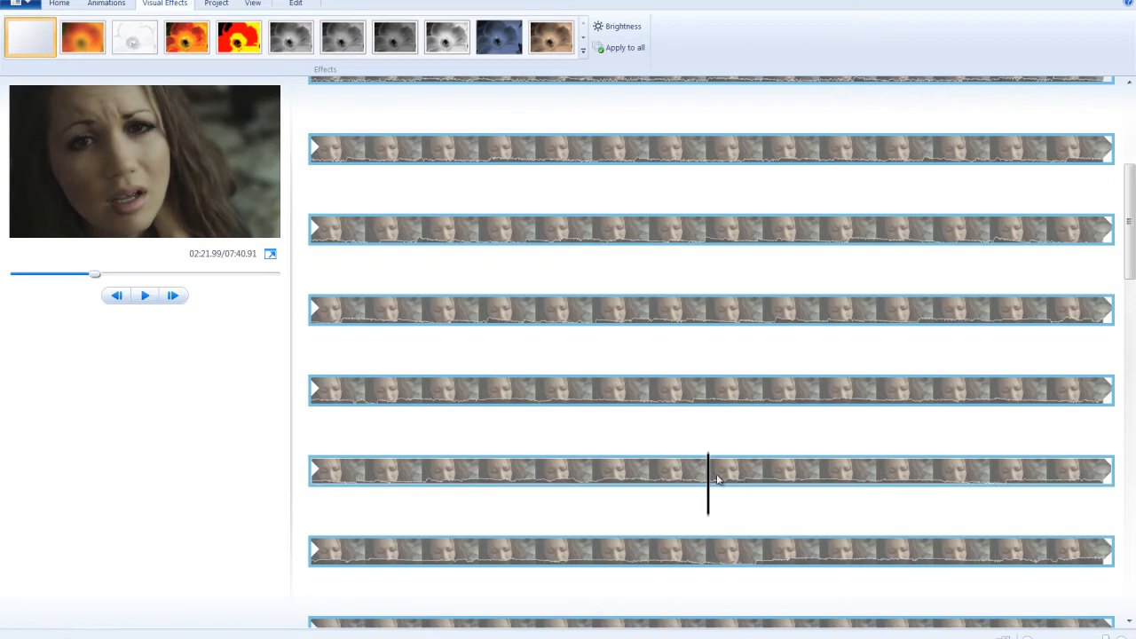
{"action": "left_click", "coordinate": [630, 473]}
{"action": "left_click", "coordinate": [708, 478]}
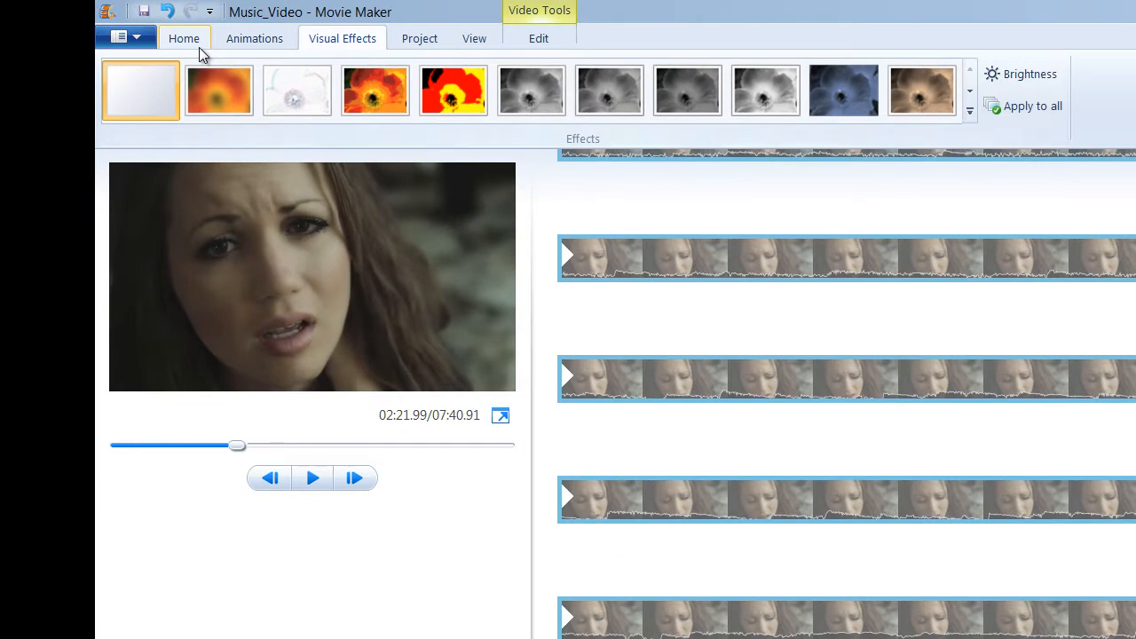
{"action": "left_click", "coordinate": [189, 41]}
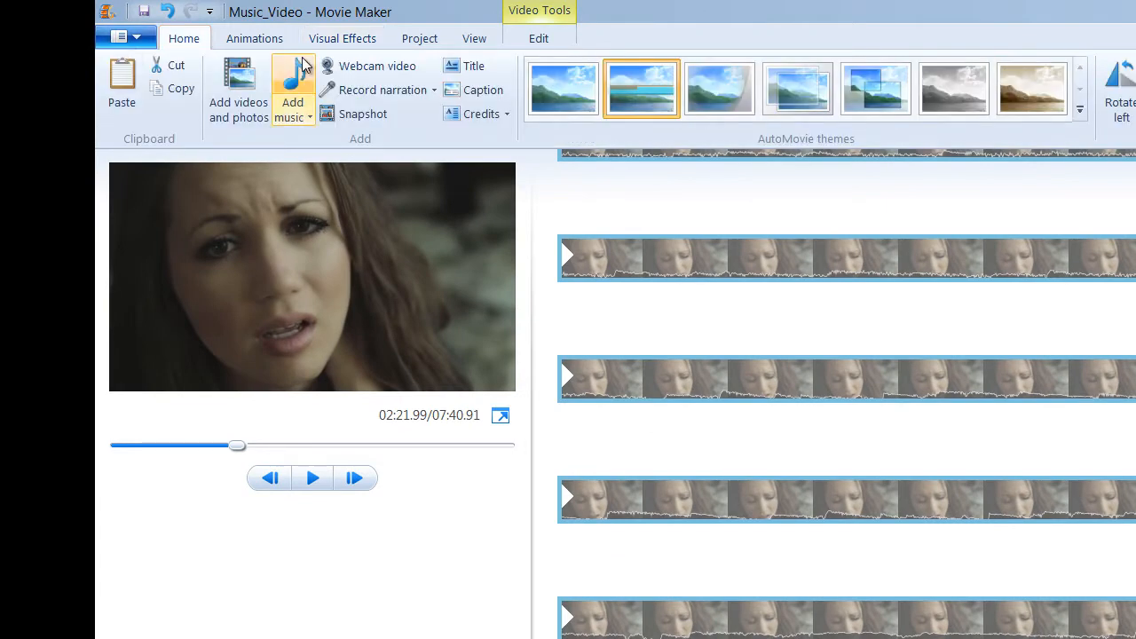
{"action": "left_click", "coordinate": [551, 43]}
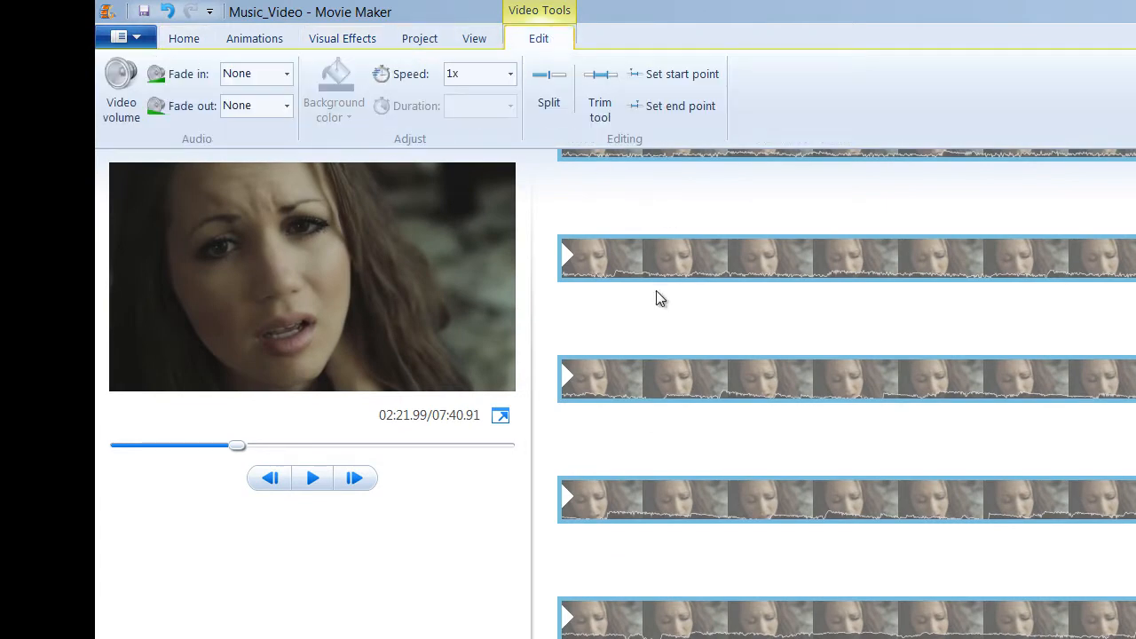
{"action": "left_click", "coordinate": [647, 76]}
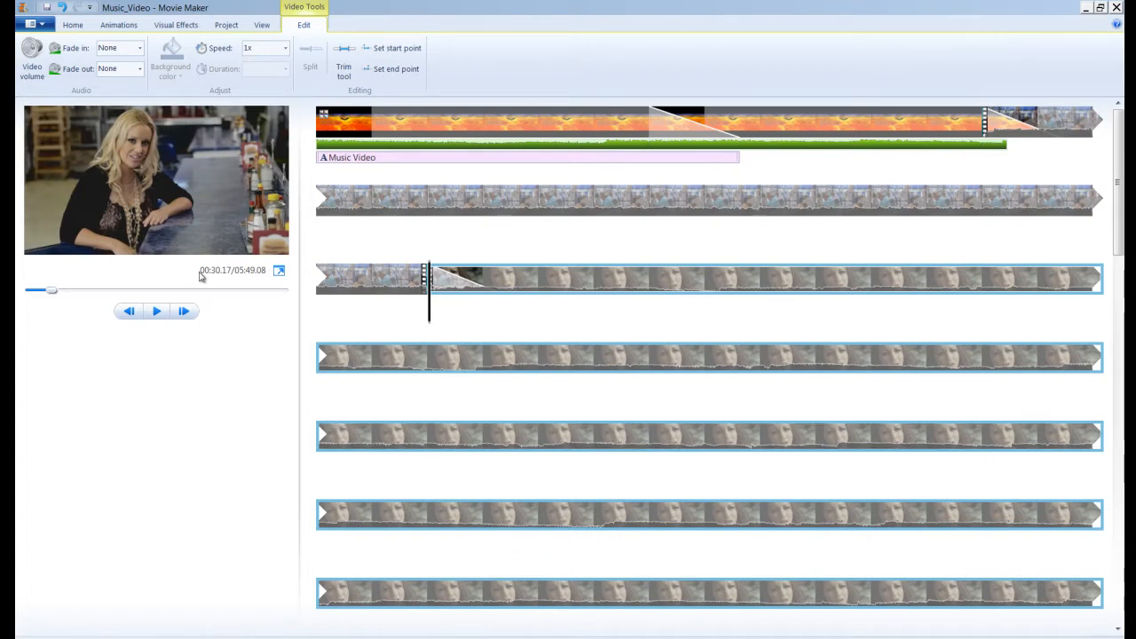
- Set the Broken Final clip's end point at 01:08.16 and play the transition into the closing Rising Eagle clip
{"action": "left_click", "coordinate": [596, 435]}
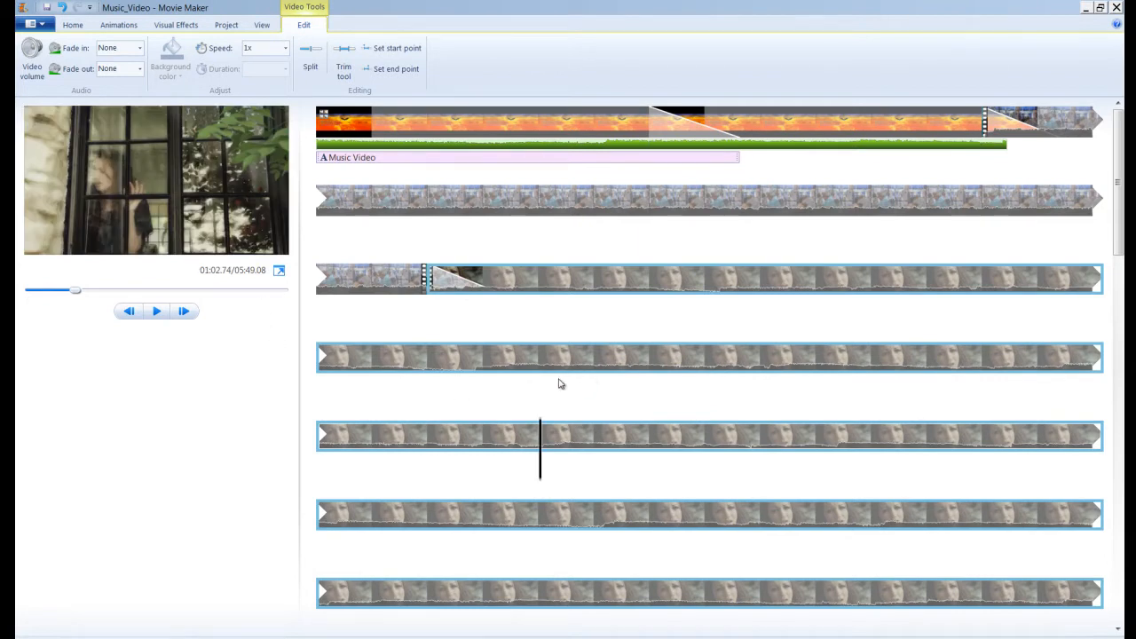
{"action": "left_click", "coordinate": [824, 436]}
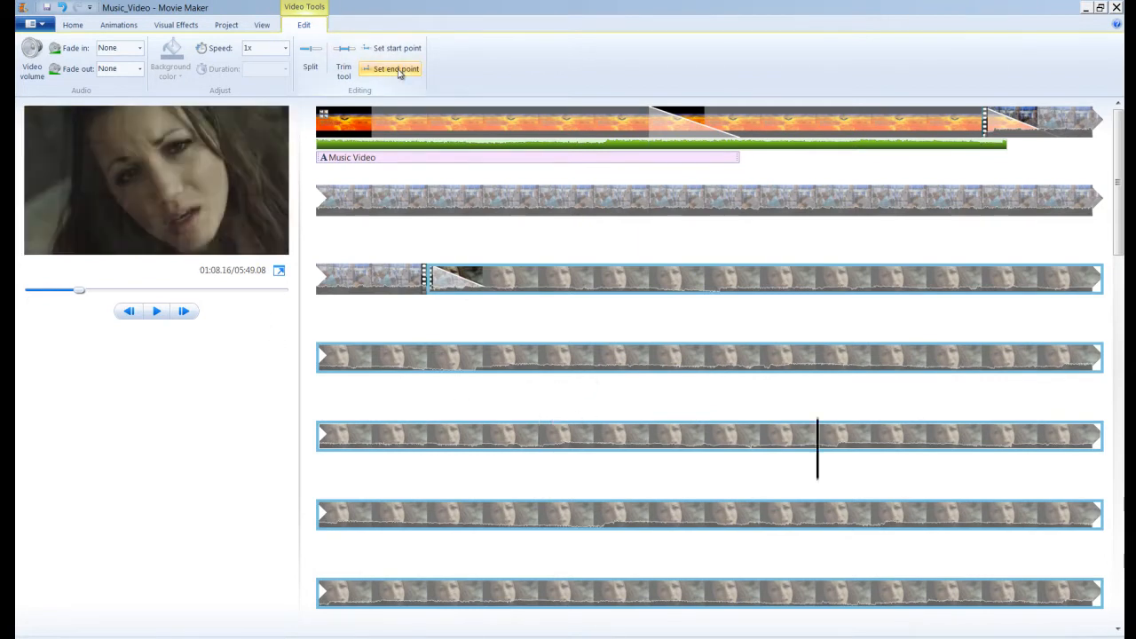
{"action": "left_click", "coordinate": [397, 70]}
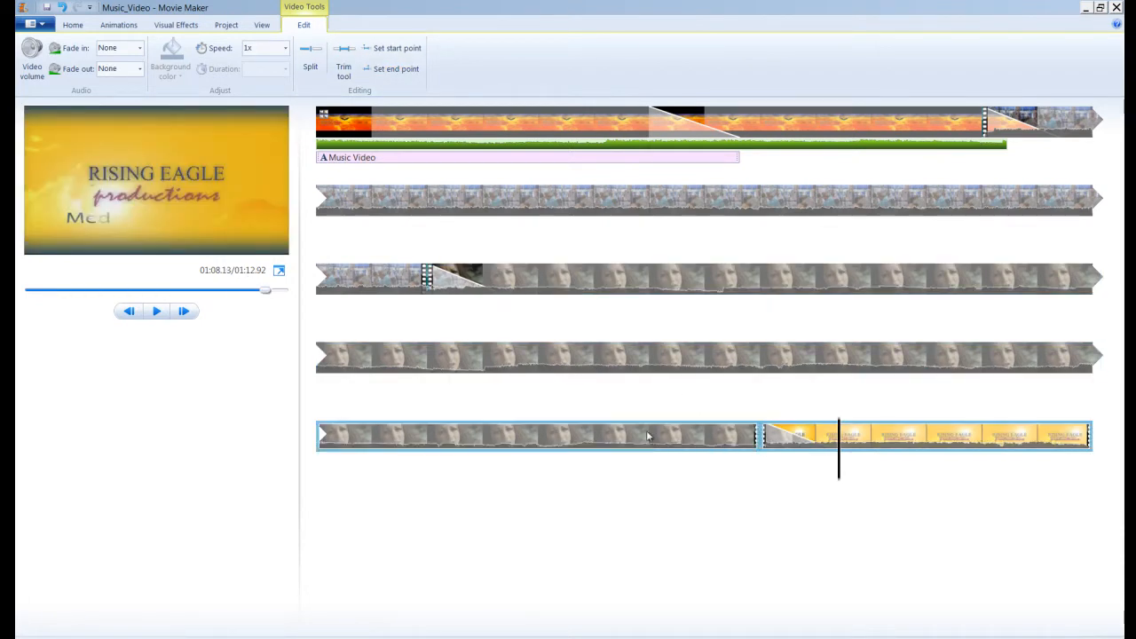
{"action": "left_click", "coordinate": [597, 436]}
{"action": "key", "text": "space"}
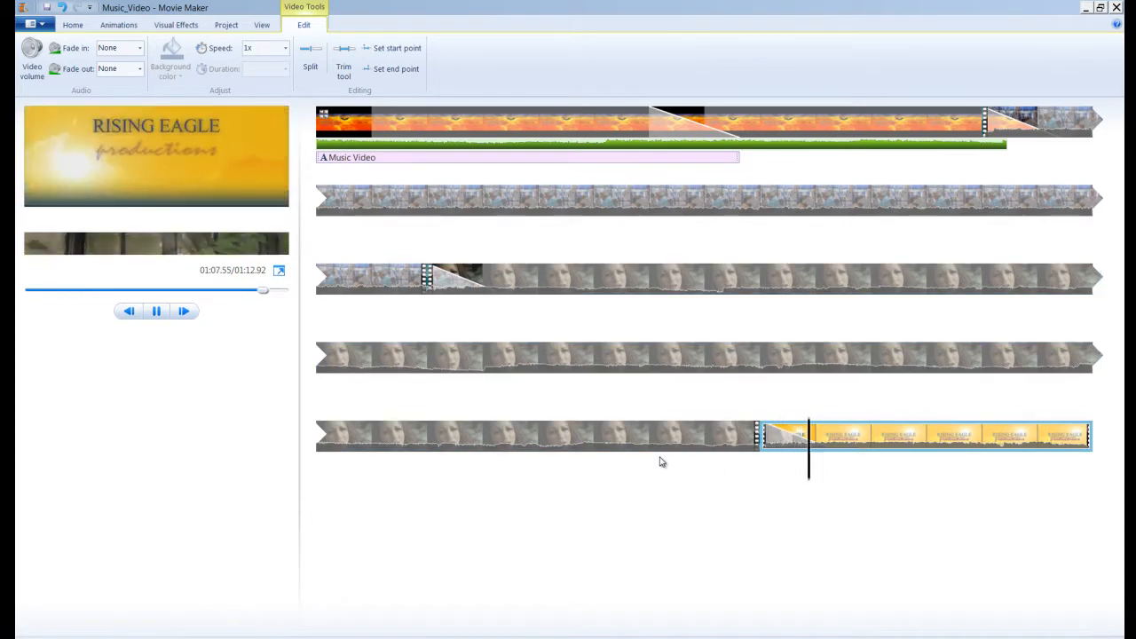
{"action": "key", "text": "space"}
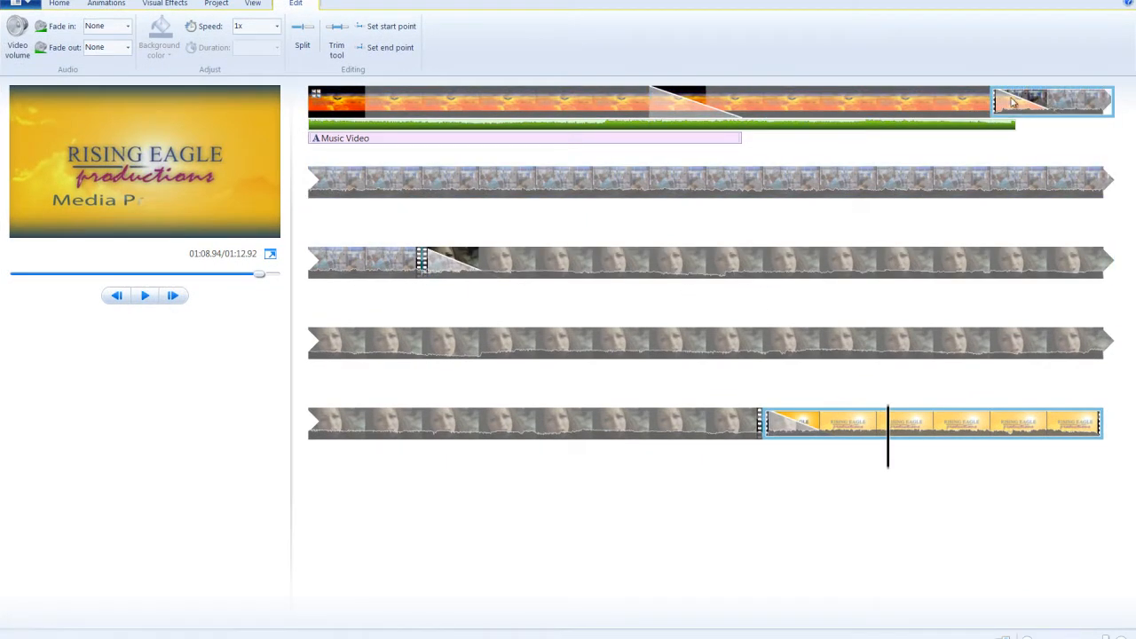
- Add the music file "Live For It" at the start of the Waffle House clip, at 00:11.05
{"action": "left_click", "coordinate": [1041, 108]}
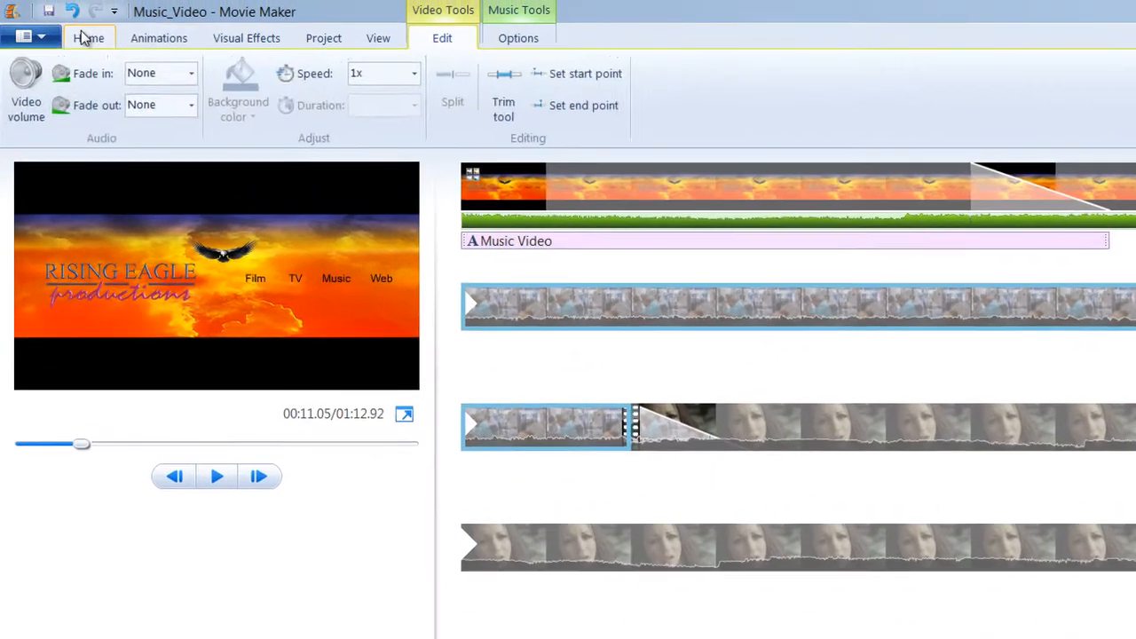
{"action": "left_click", "coordinate": [59, 3]}
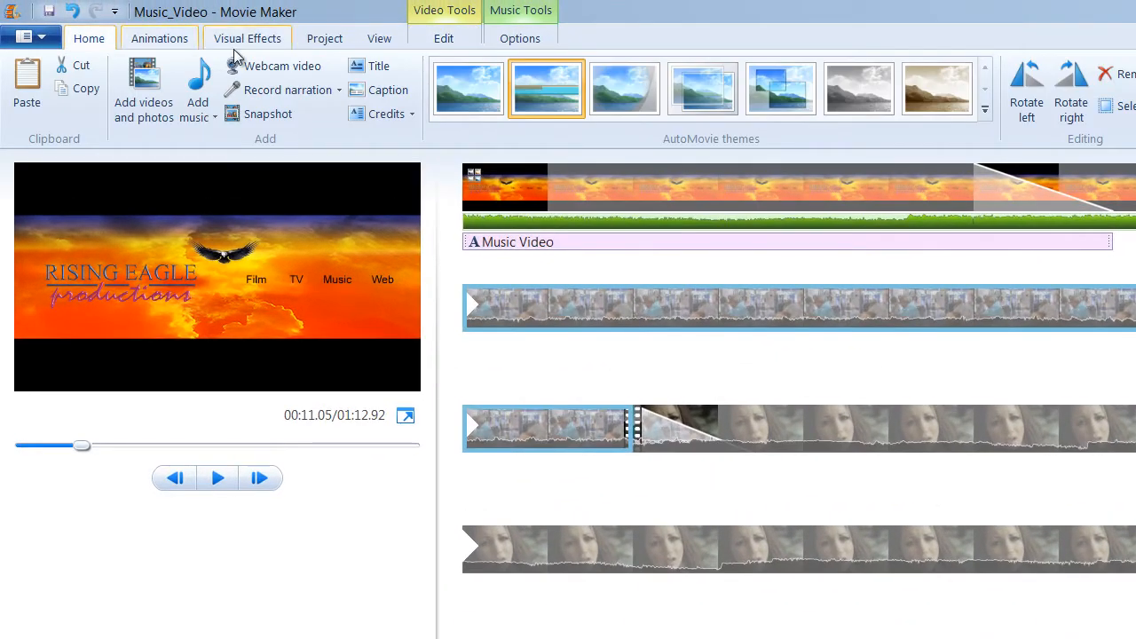
{"action": "left_click", "coordinate": [204, 115]}
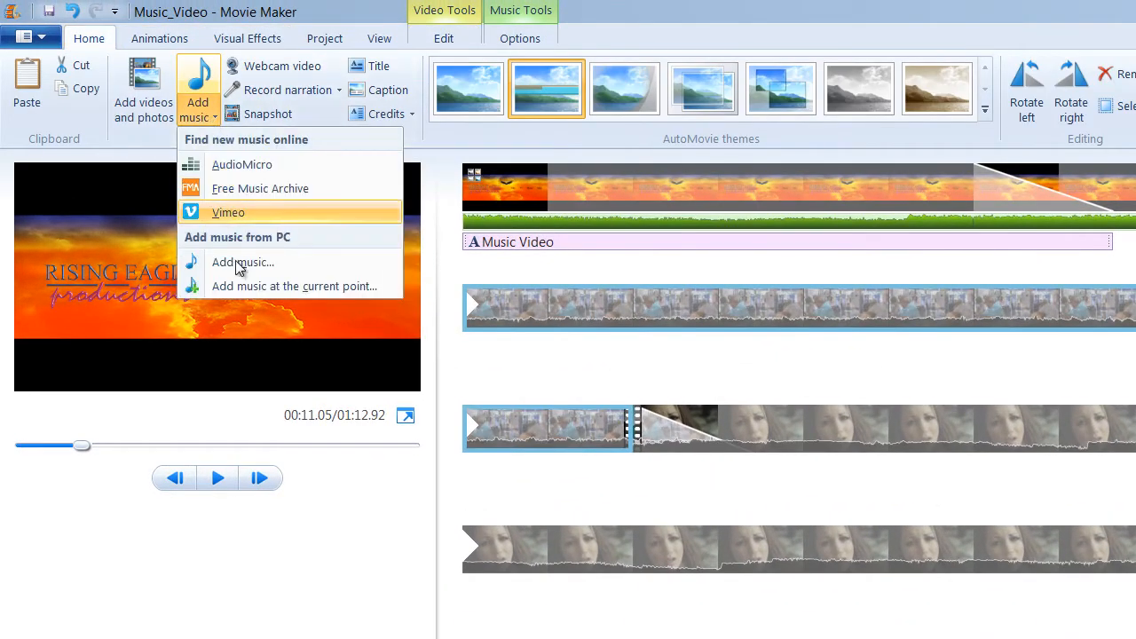
{"action": "left_click", "coordinate": [260, 288]}
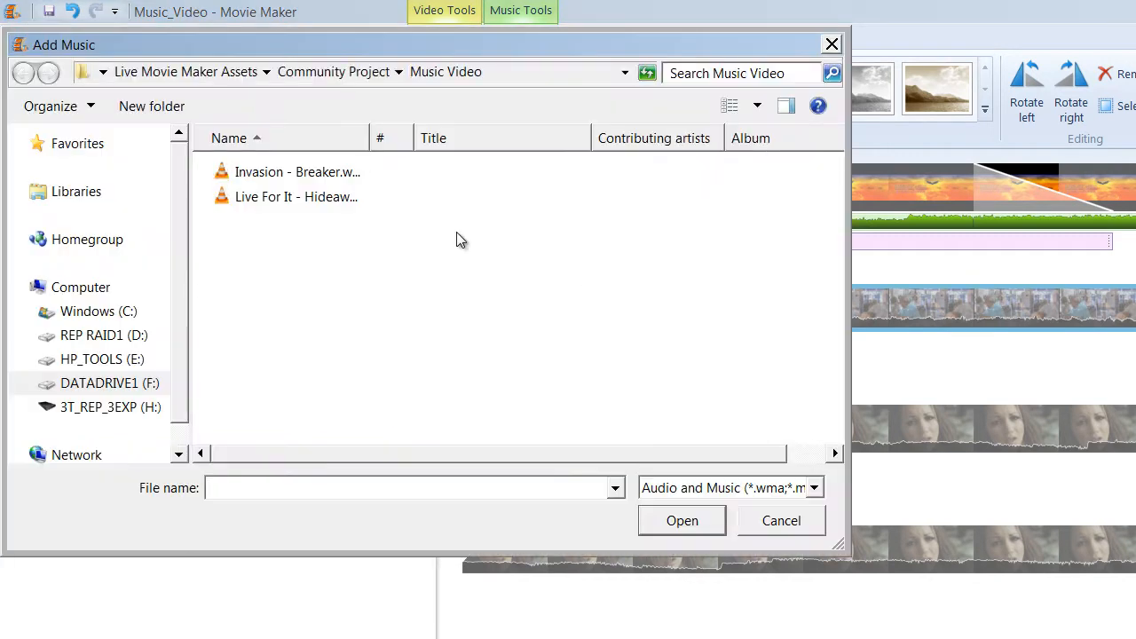
{"action": "left_click", "coordinate": [227, 199]}
{"action": "left_click", "coordinate": [683, 521]}
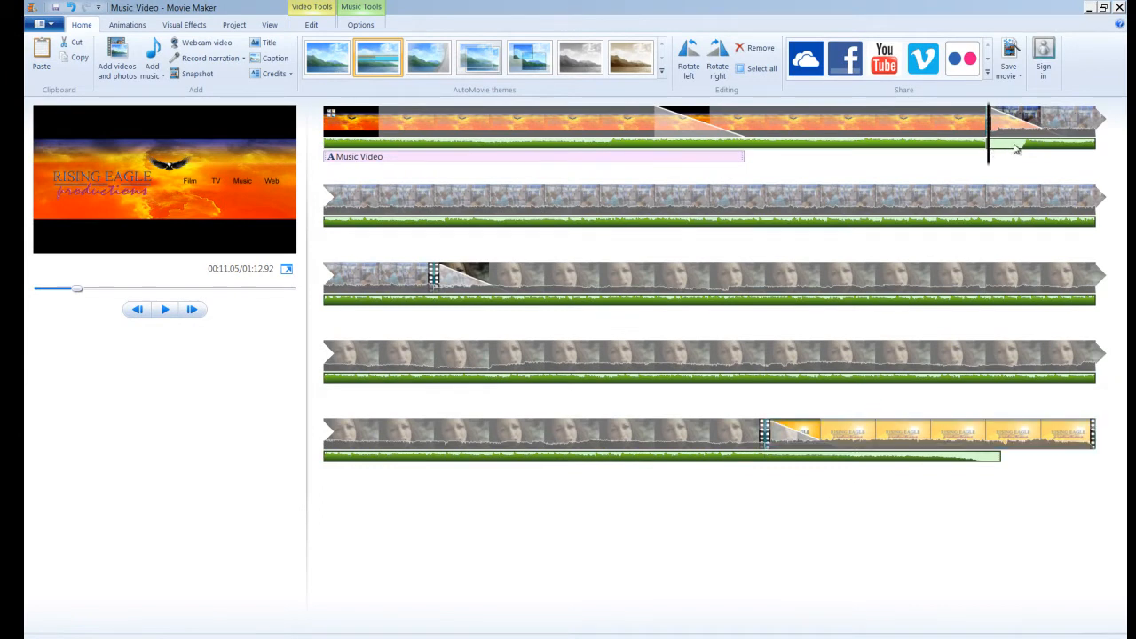
- Set the start point of the added music to 0.66s and play back the passage from the opening clip into Waffle House
{"action": "left_click", "coordinate": [360, 22]}
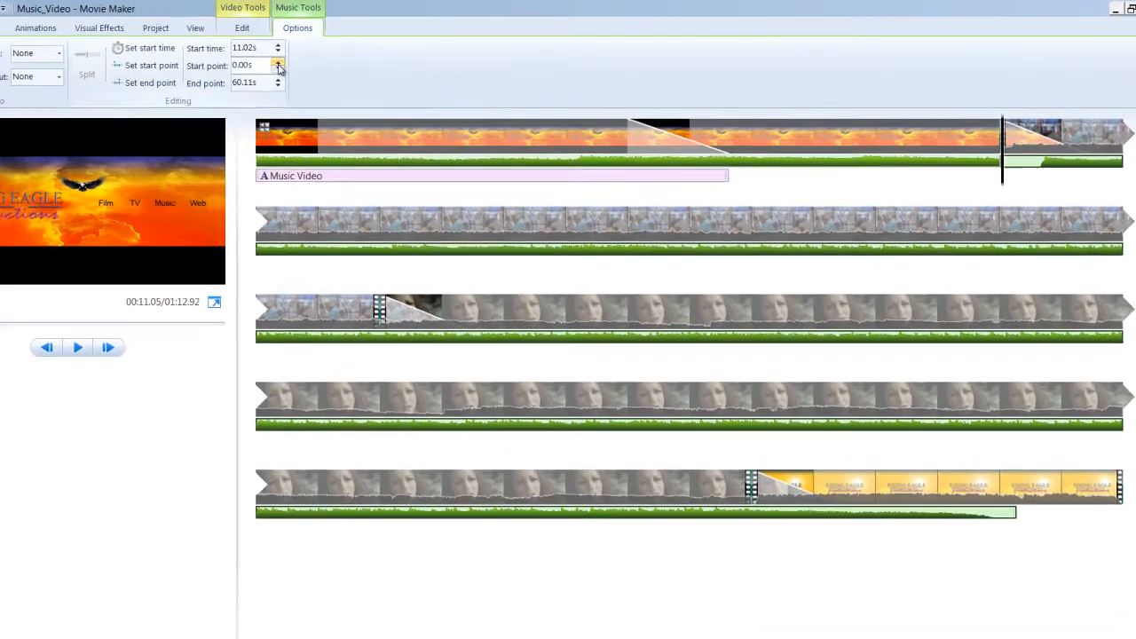
{"action": "left_click", "coordinate": [339, 56]}
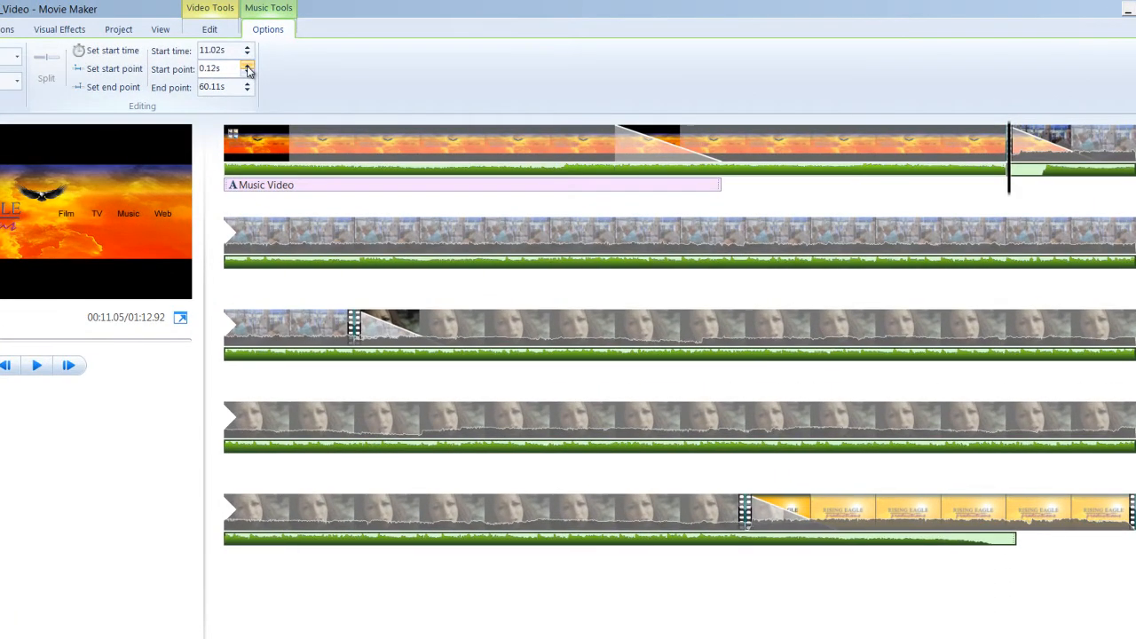
{"action": "left_click", "coordinate": [248, 67]}
{"action": "left_click", "coordinate": [248, 66]}
{"action": "left_click", "coordinate": [247, 67]}
{"action": "left_click", "coordinate": [247, 66]}
{"action": "left_click", "coordinate": [248, 67]}
{"action": "left_click", "coordinate": [248, 66]}
{"action": "left_click", "coordinate": [248, 67]}
{"action": "left_click", "coordinate": [247, 67]}
{"action": "left_click", "coordinate": [248, 66]}
{"action": "left_click", "coordinate": [248, 67]}
{"action": "left_click", "coordinate": [248, 67]}
{"action": "left_click", "coordinate": [247, 66]}
{"action": "left_click", "coordinate": [248, 66]}
{"action": "left_click", "coordinate": [248, 67]}
{"action": "left_click", "coordinate": [248, 67]}
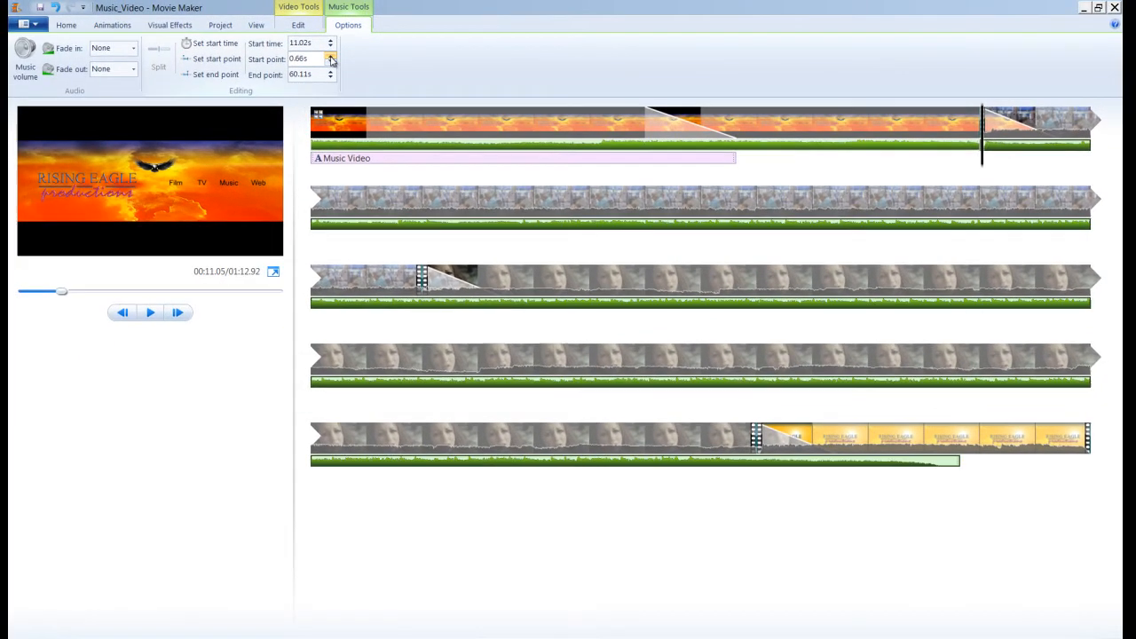
{"action": "left_click", "coordinate": [817, 135]}
{"action": "key", "text": "space"}
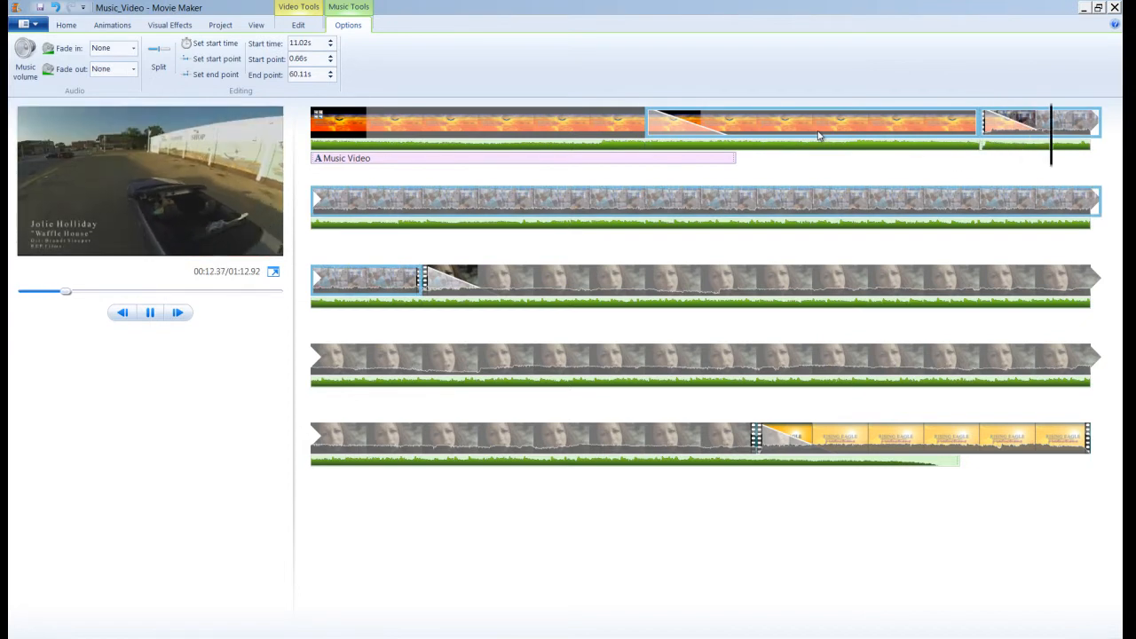
- Extend the opening music's end point to 11.73s and play back the change into the second music track
{"action": "left_click", "coordinate": [980, 146]}
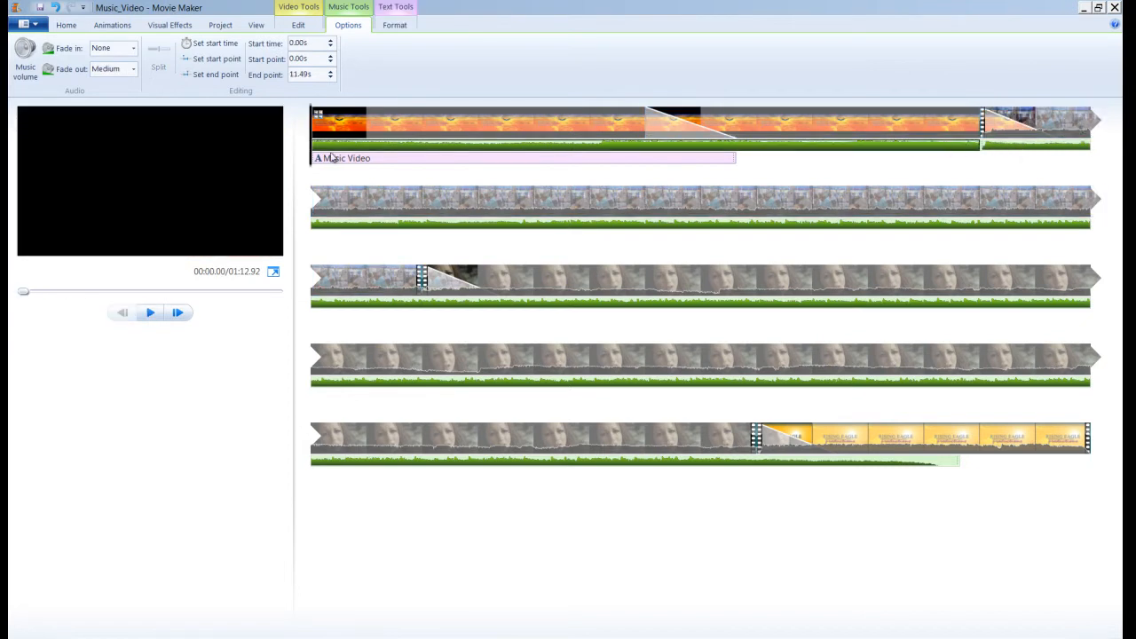
{"action": "left_click", "coordinate": [331, 74]}
{"action": "left_click", "coordinate": [332, 73]}
{"action": "left_click", "coordinate": [331, 74]}
{"action": "left_click", "coordinate": [331, 74]}
{"action": "left_click", "coordinate": [331, 74]}
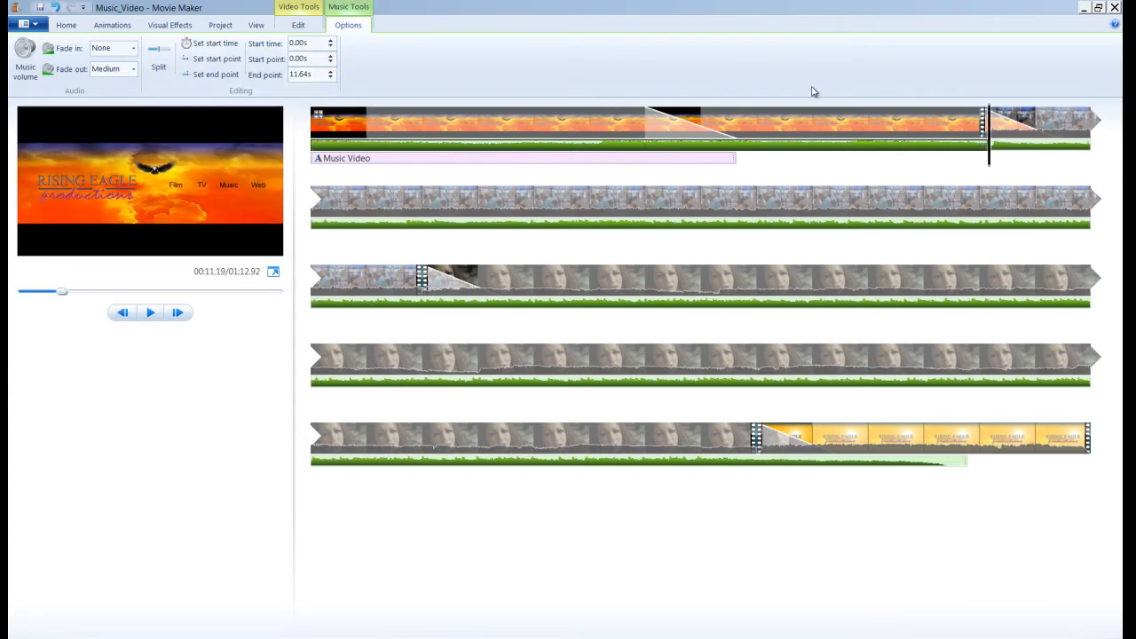
{"action": "left_click", "coordinate": [822, 124]}
{"action": "key", "text": "space"}
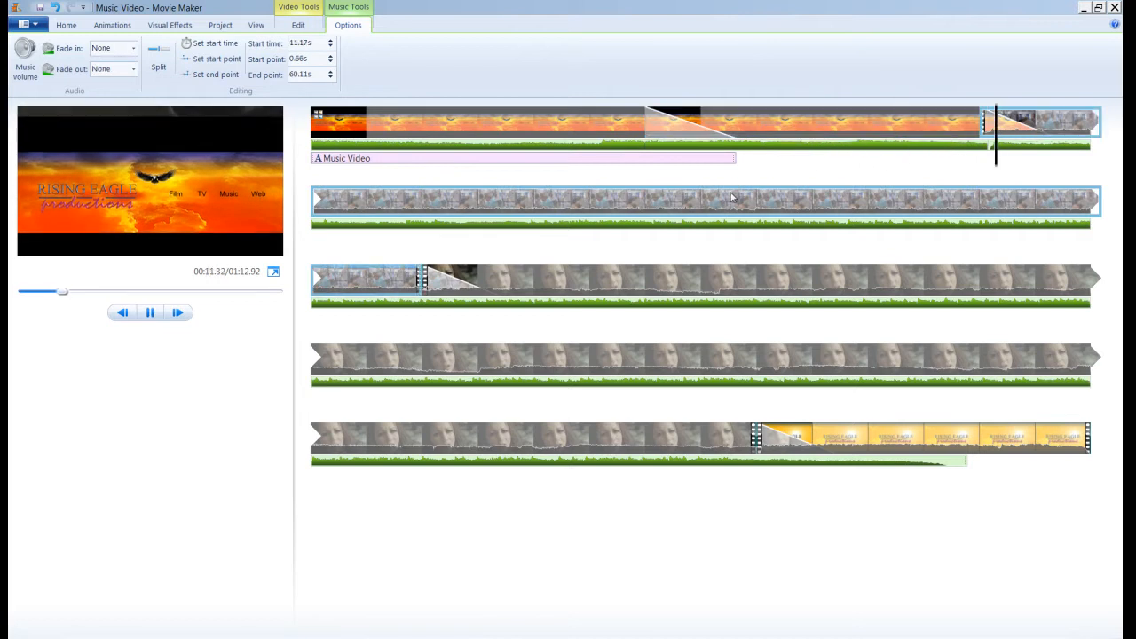
{"action": "left_click", "coordinate": [926, 125]}
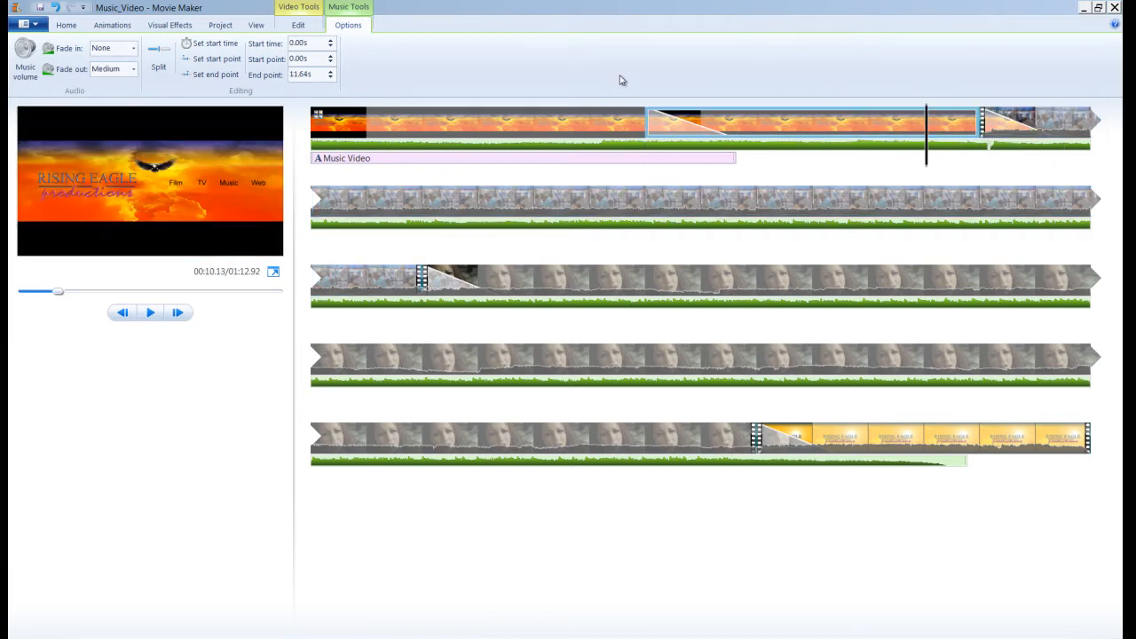
{"action": "left_click", "coordinate": [331, 74]}
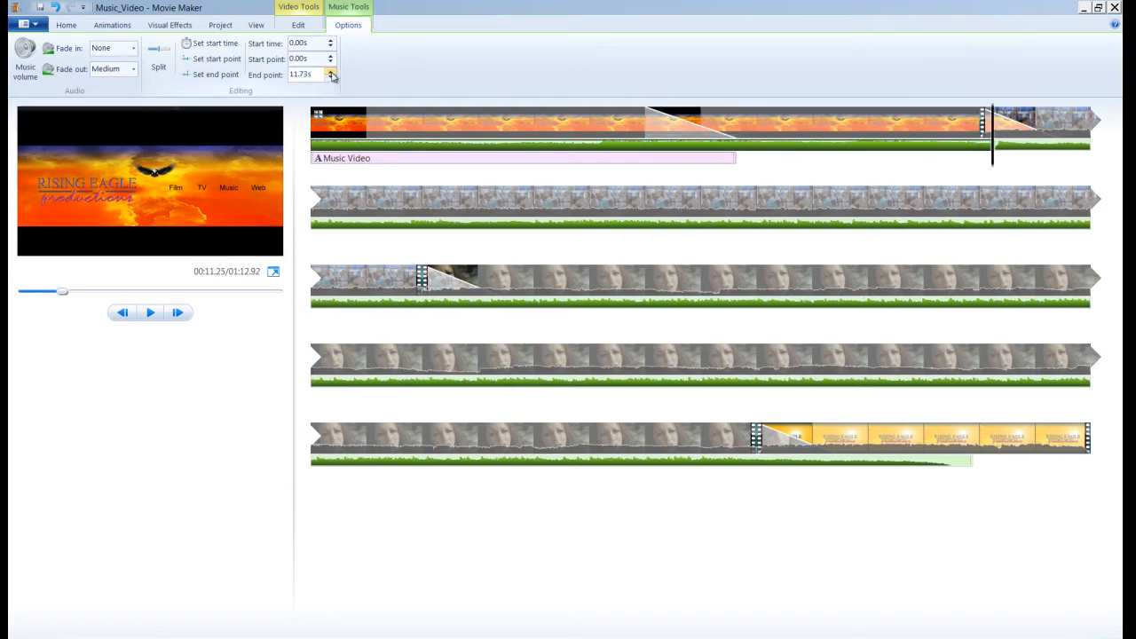
{"action": "left_click", "coordinate": [931, 128]}
{"action": "key", "text": "space"}
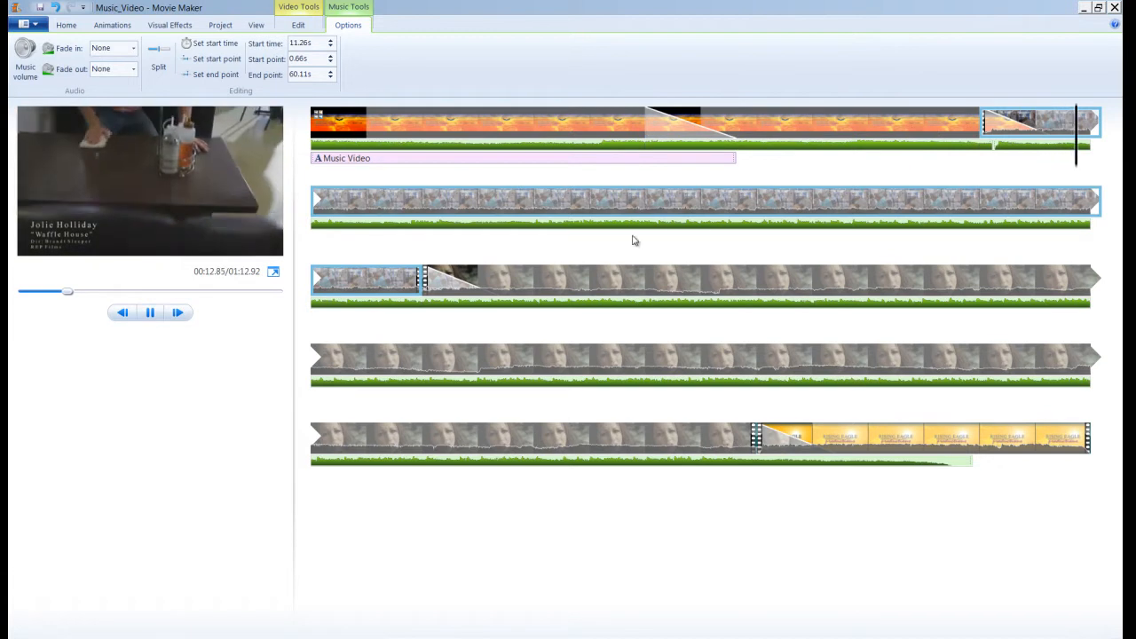
- Trim the Waffle House clip to a later end point so that it runs a few seconds longer, and save the trim
{"action": "left_click", "coordinate": [724, 446]}
{"action": "left_click", "coordinate": [369, 280]}
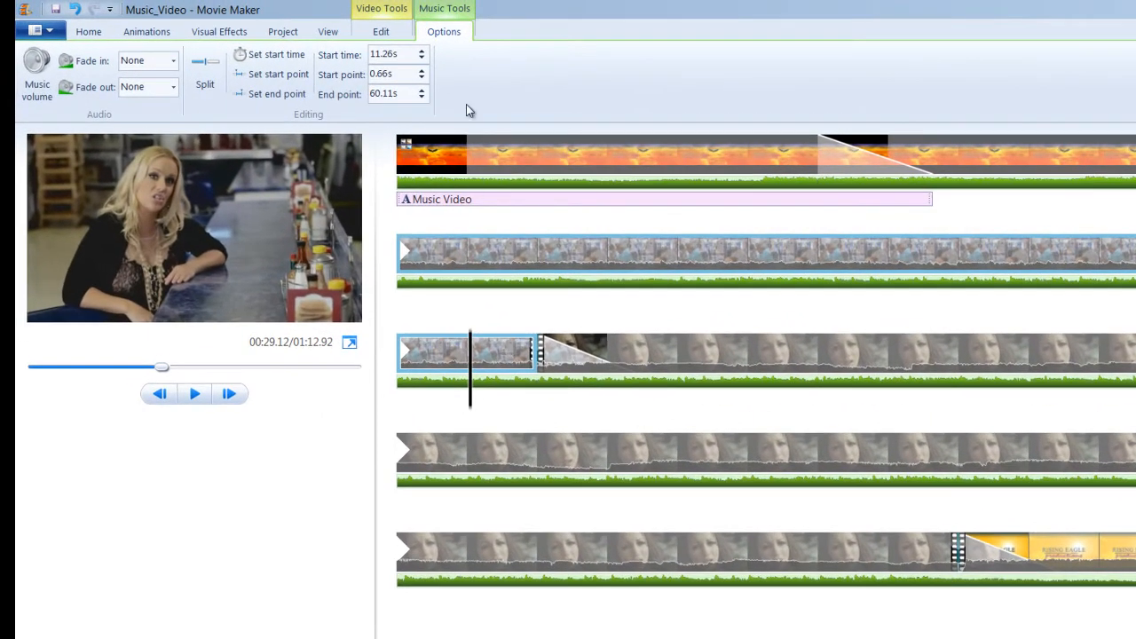
{"action": "left_click", "coordinate": [382, 32]}
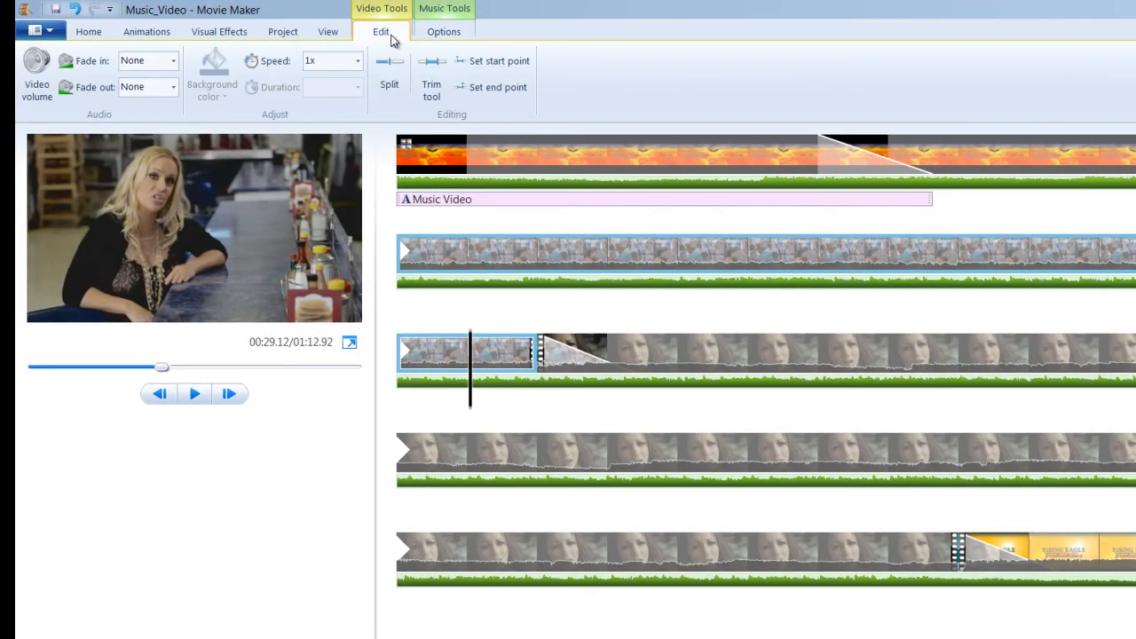
{"action": "left_click", "coordinate": [434, 70]}
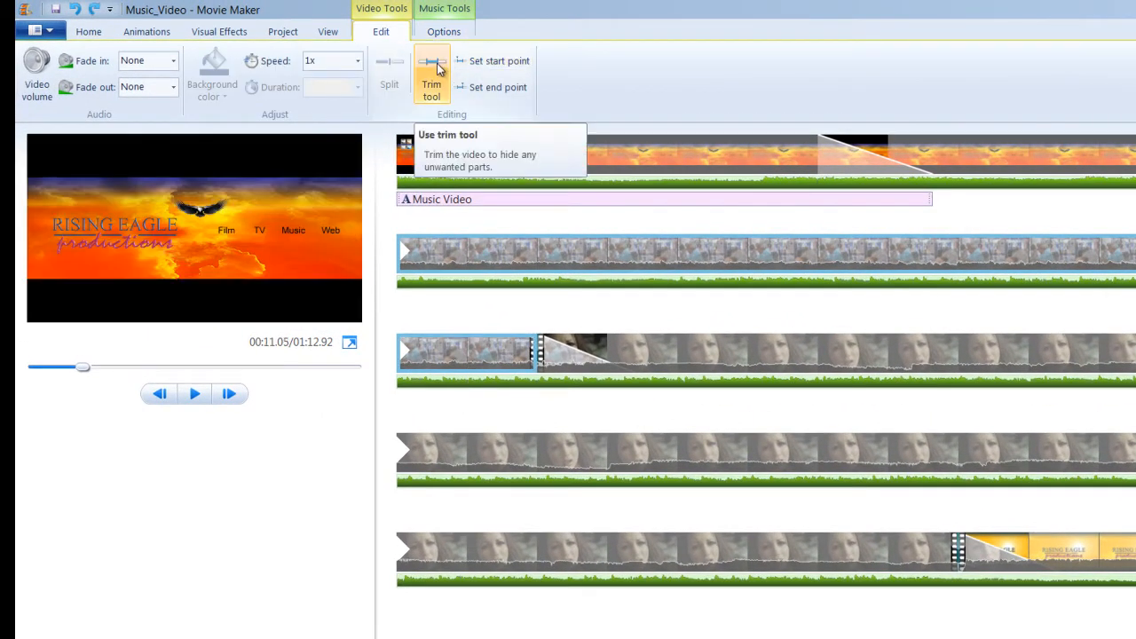
{"action": "left_click", "coordinate": [434, 70]}
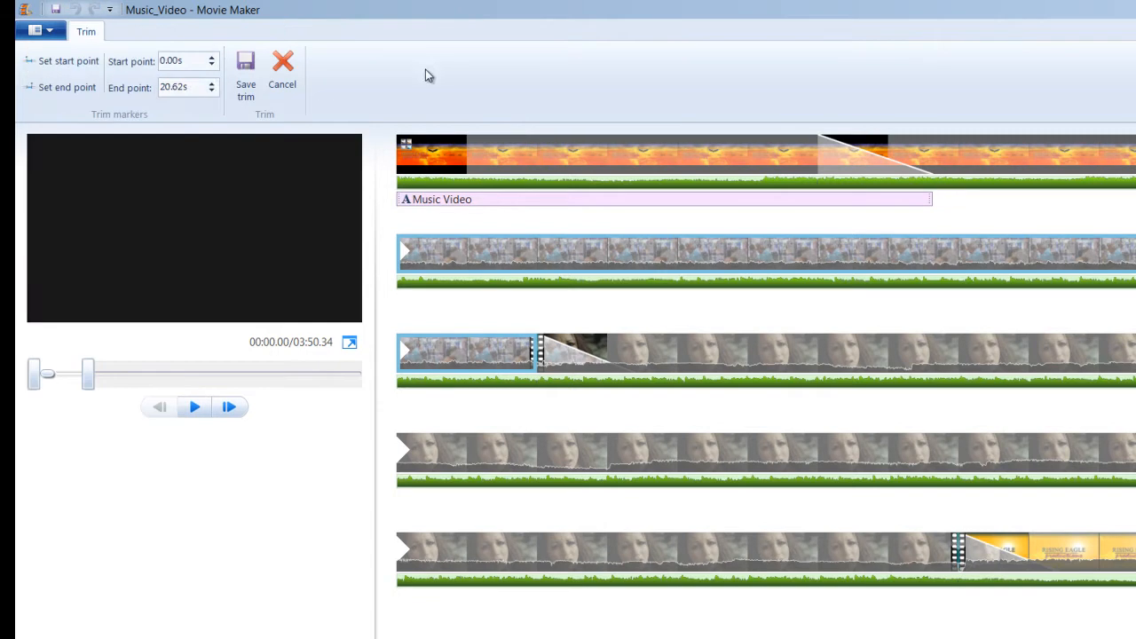
{"action": "left_click", "coordinate": [212, 86]}
{"action": "left_click", "coordinate": [212, 86]}
{"action": "left_click", "coordinate": [212, 86]}
{"action": "left_click", "coordinate": [213, 86]}
{"action": "left_click", "coordinate": [212, 86]}
{"action": "left_click", "coordinate": [212, 87]}
{"action": "left_click", "coordinate": [212, 86]}
{"action": "left_click", "coordinate": [238, 80]}
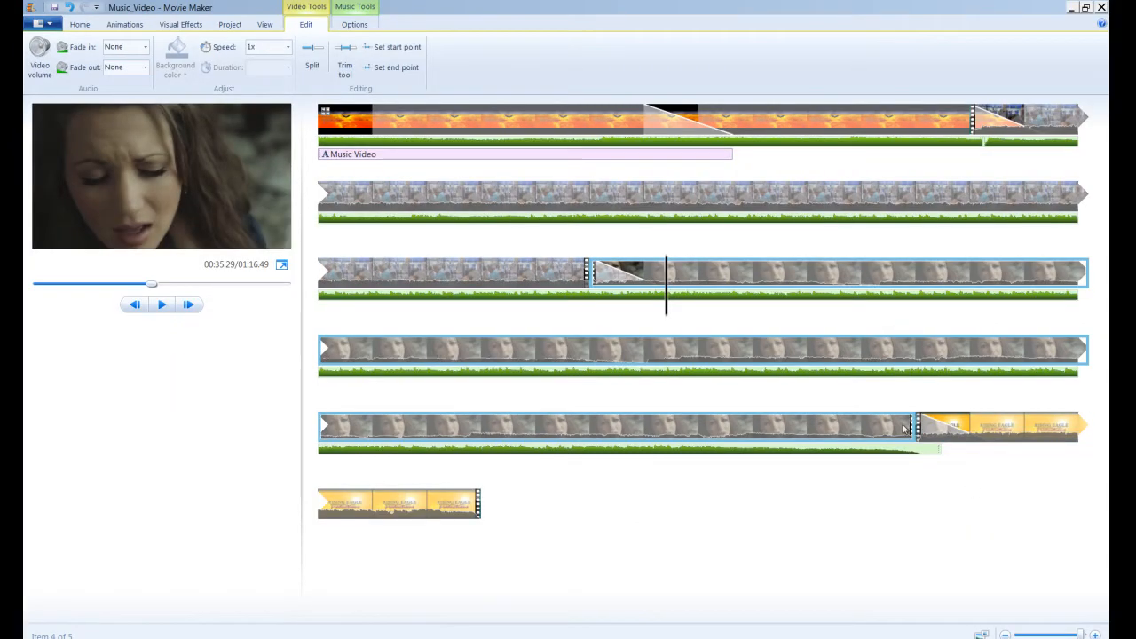
- Play back the transition from the Broken Final clip into the closing Rising Eagle clip, where the background music ends
{"action": "left_click", "coordinate": [810, 457]}
{"action": "key", "text": "space"}
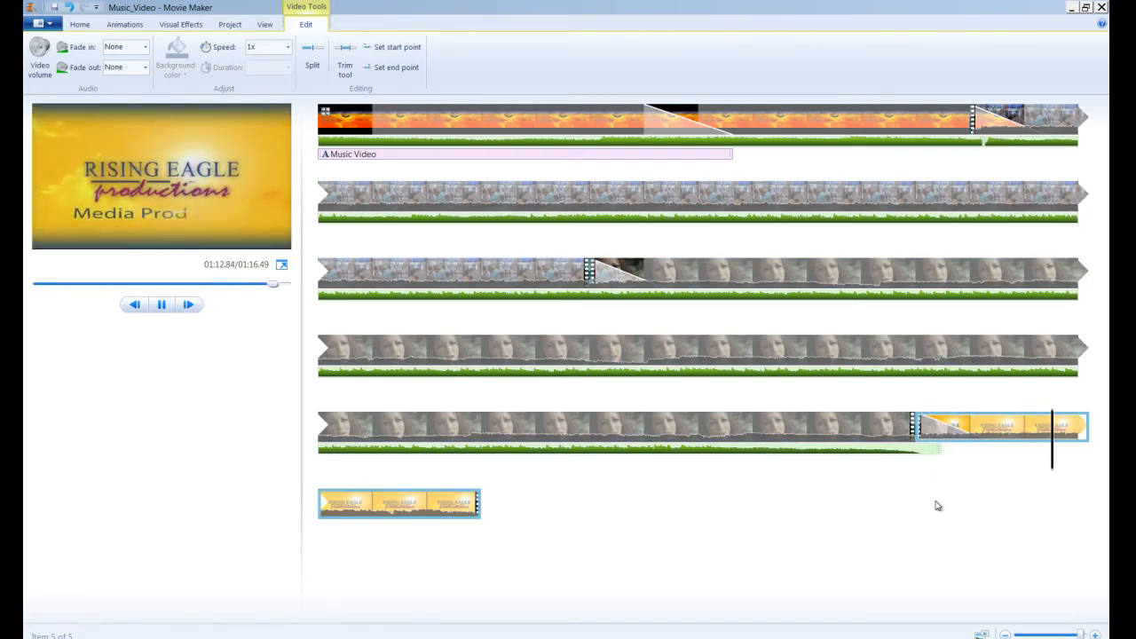
{"action": "key", "text": "space"}
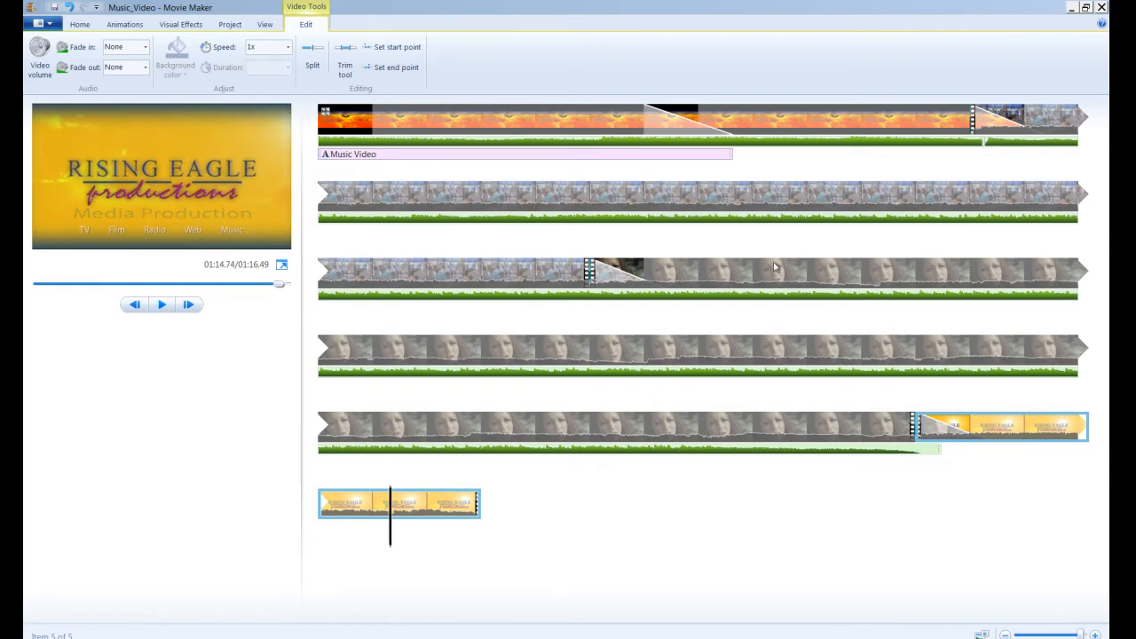
- Export the movie to the Music Video folder as the MPEG-4/H.264 file Music_Video.mp4
{"action": "left_click", "coordinate": [80, 25]}
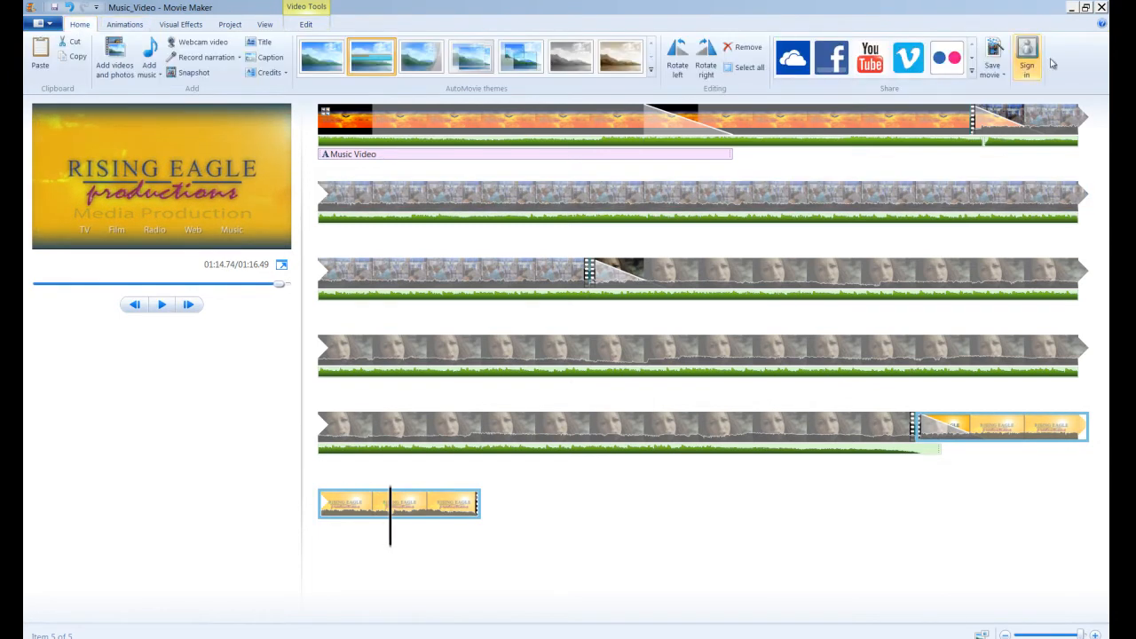
{"action": "left_click", "coordinate": [1003, 75]}
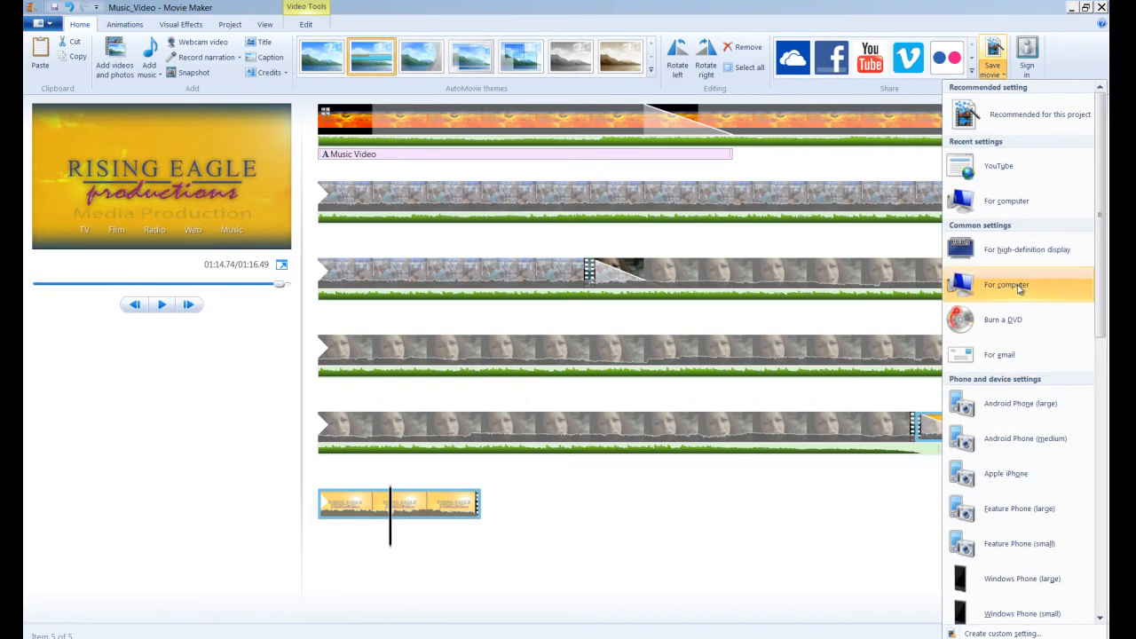
{"action": "scroll", "coordinate": [1021, 311], "scroll_direction": "down", "scroll_amount": 3}
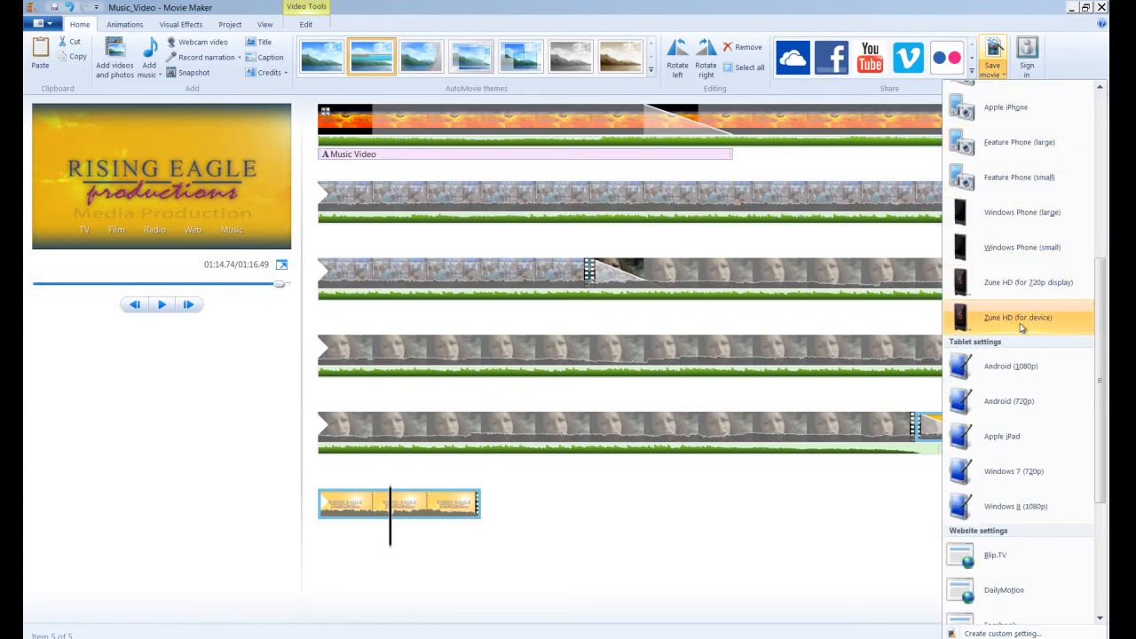
{"action": "scroll", "coordinate": [1021, 311], "scroll_direction": "down", "scroll_amount": 5}
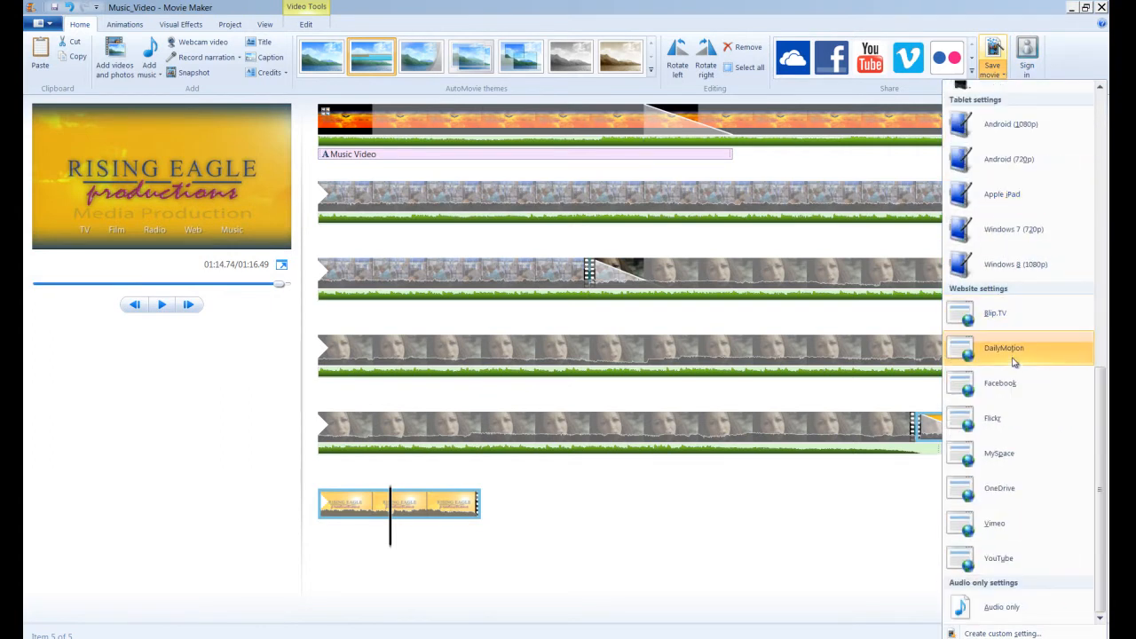
{"action": "left_click", "coordinate": [1014, 362]}
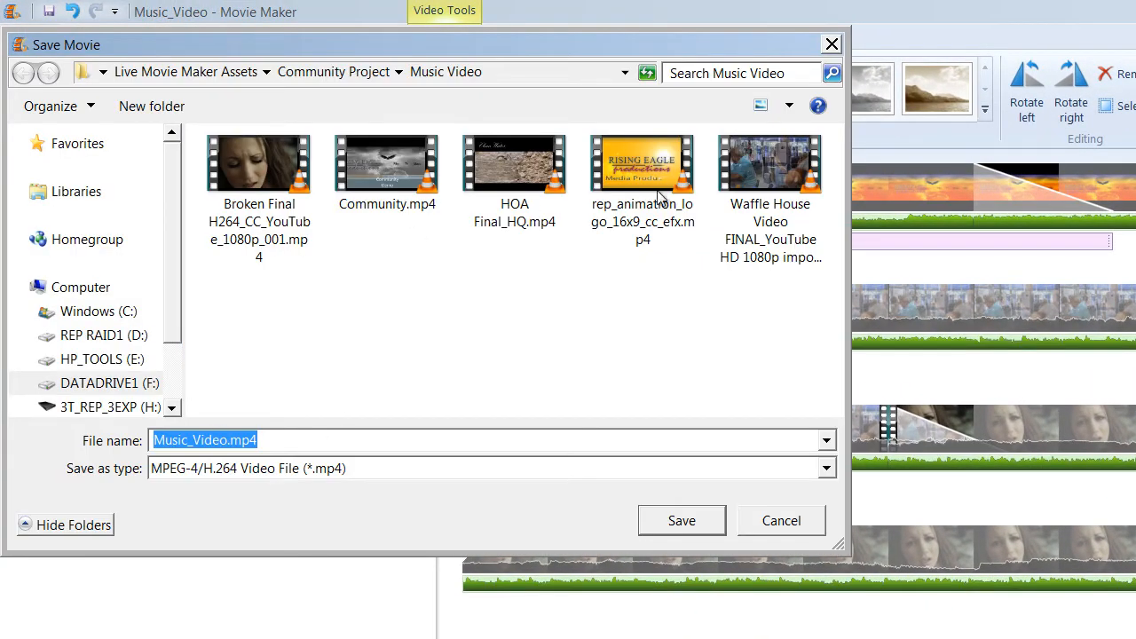
{"action": "left_click", "coordinate": [675, 525]}
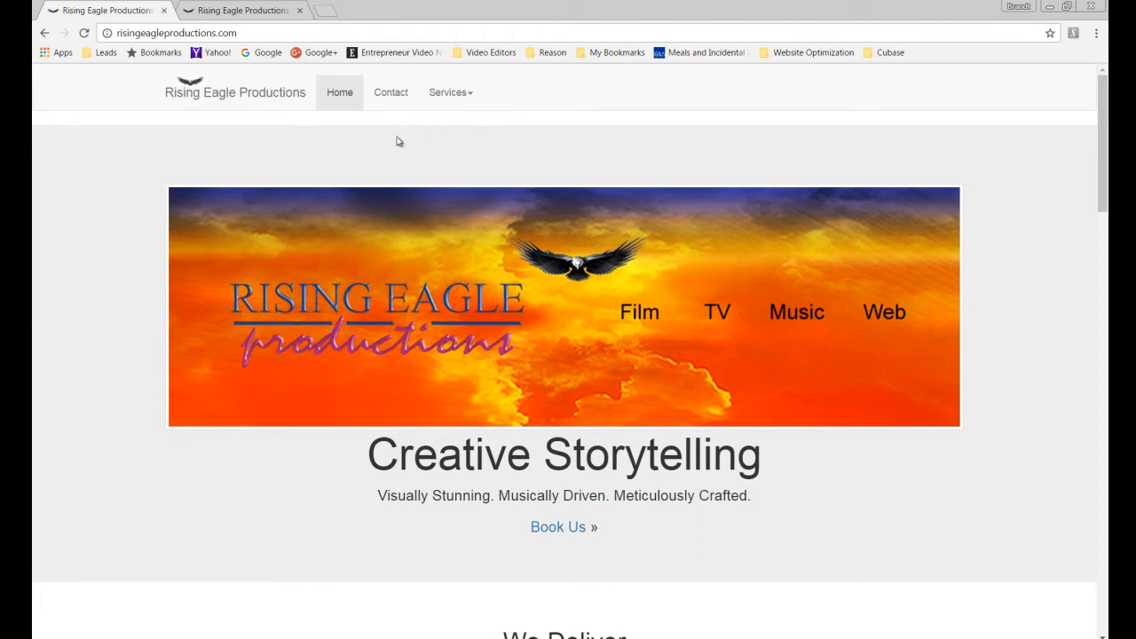
- Switch to the browser and view the Rising Eagle Productions services list and the production page with the Waffle House video
{"action": "left_click", "coordinate": [471, 98]}
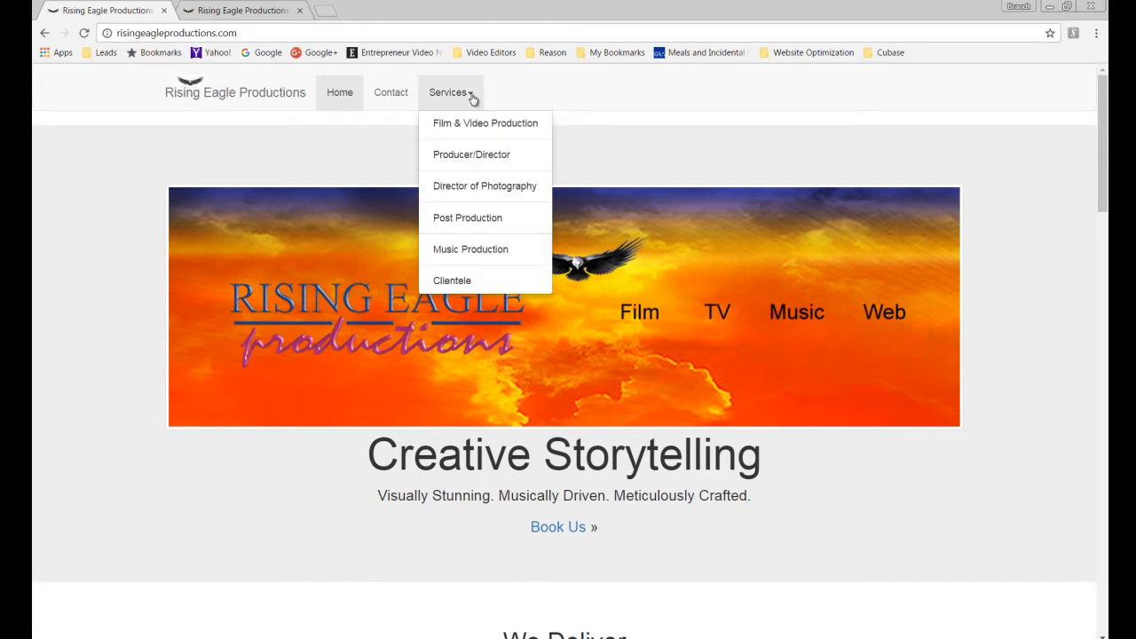
{"action": "left_click", "coordinate": [586, 135]}
{"action": "left_click", "coordinate": [247, 11]}
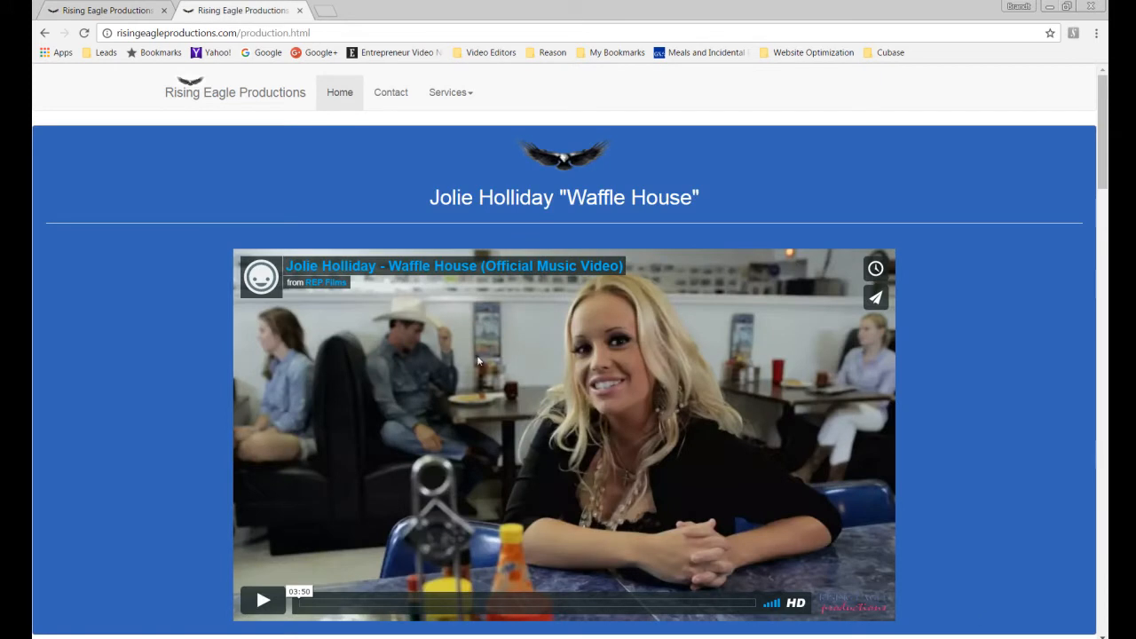
{"action": "scroll", "coordinate": [671, 312], "scroll_direction": "down", "scroll_amount": 3}
{"action": "scroll", "coordinate": [676, 312], "scroll_direction": "up", "scroll_amount": 3}
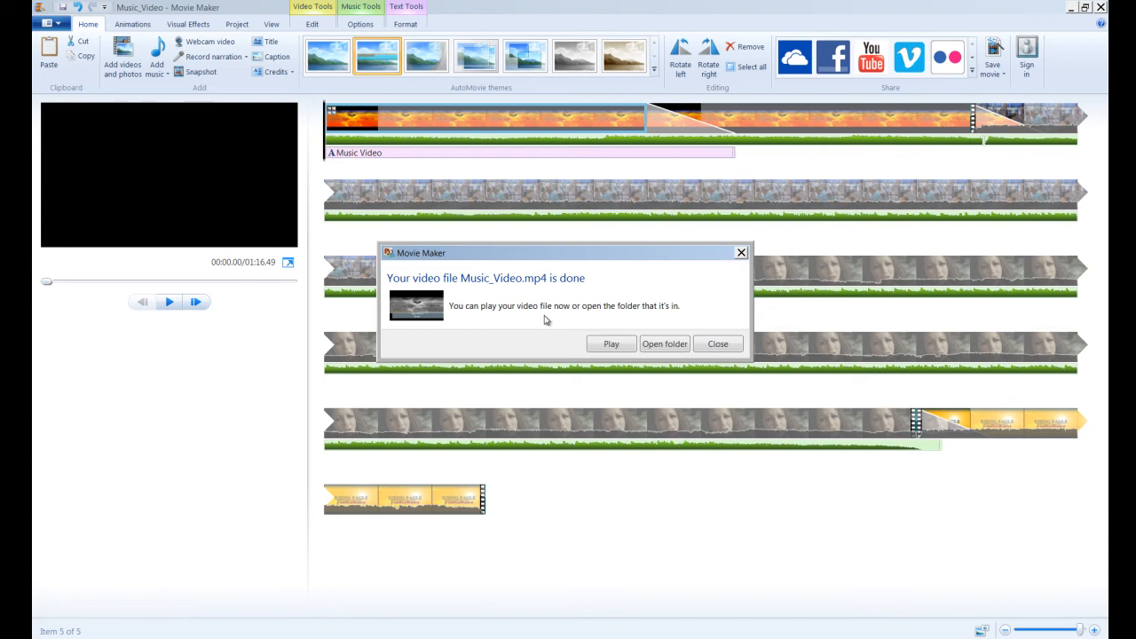
- Play the exported Music_Video.mp4 in the media player, and close the player
{"action": "left_click", "coordinate": [607, 343]}
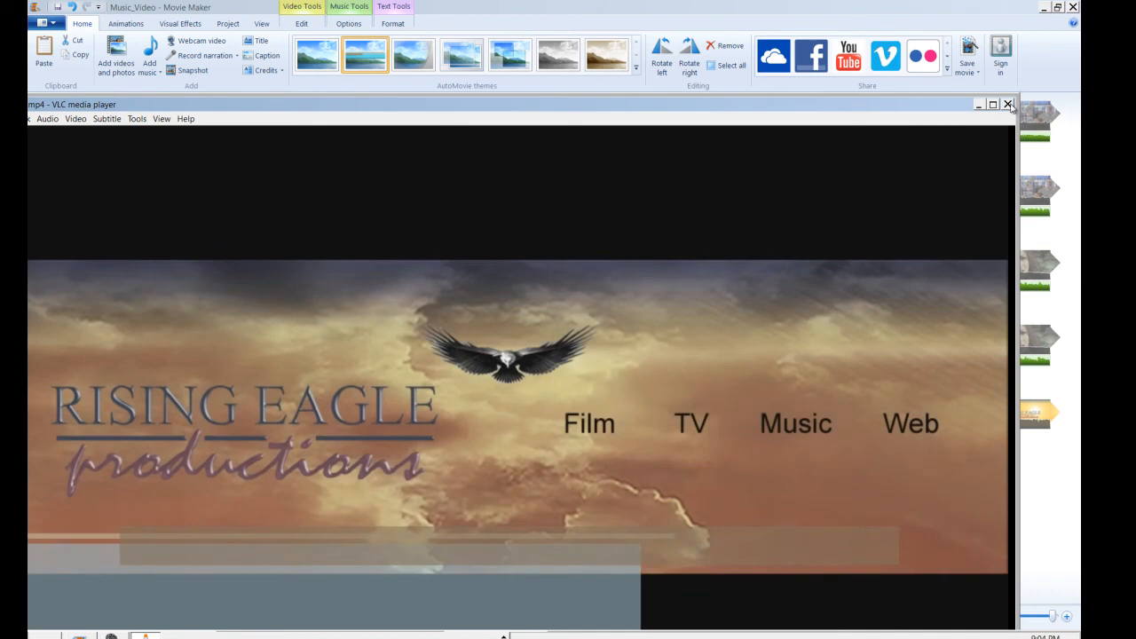
{"action": "left_click", "coordinate": [1009, 105]}
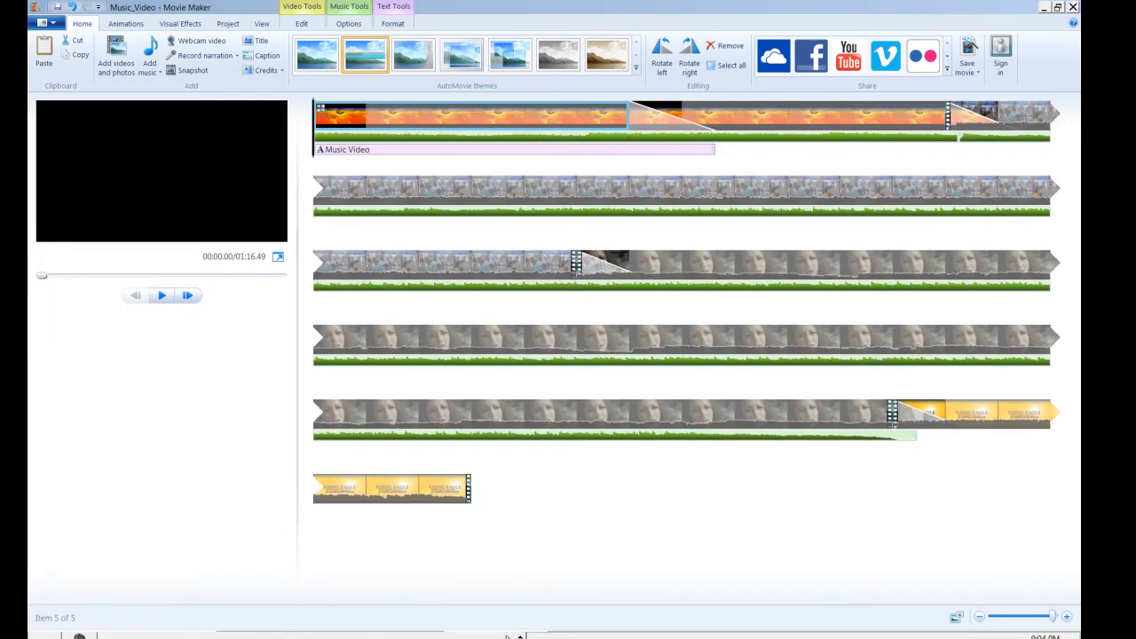
{"action": "mouse_move", "coordinate": [524, 635]}
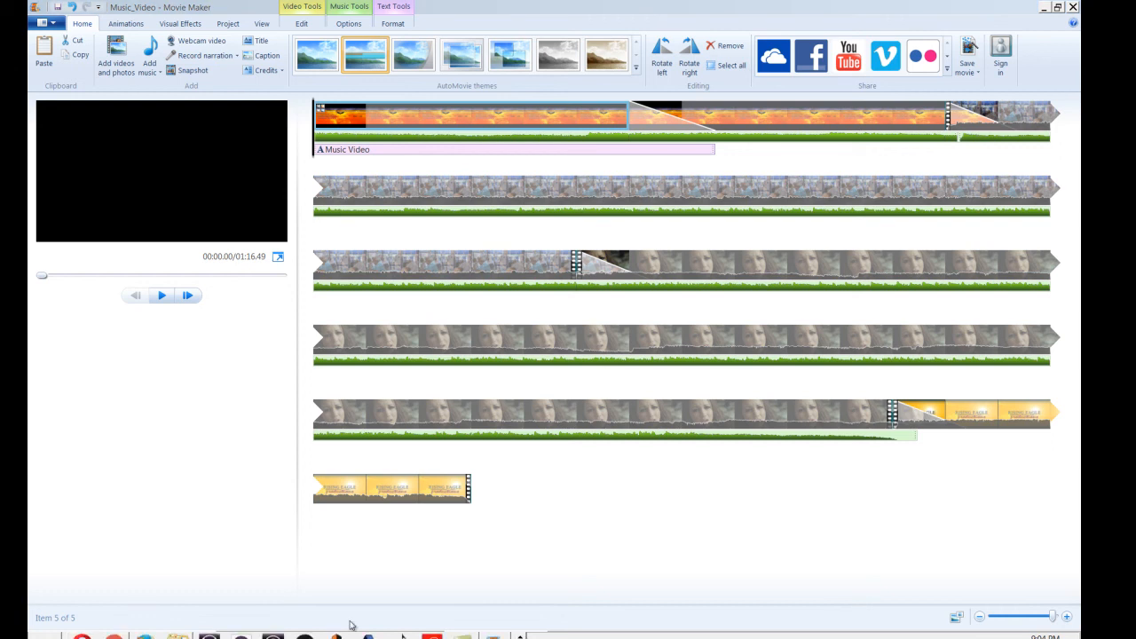